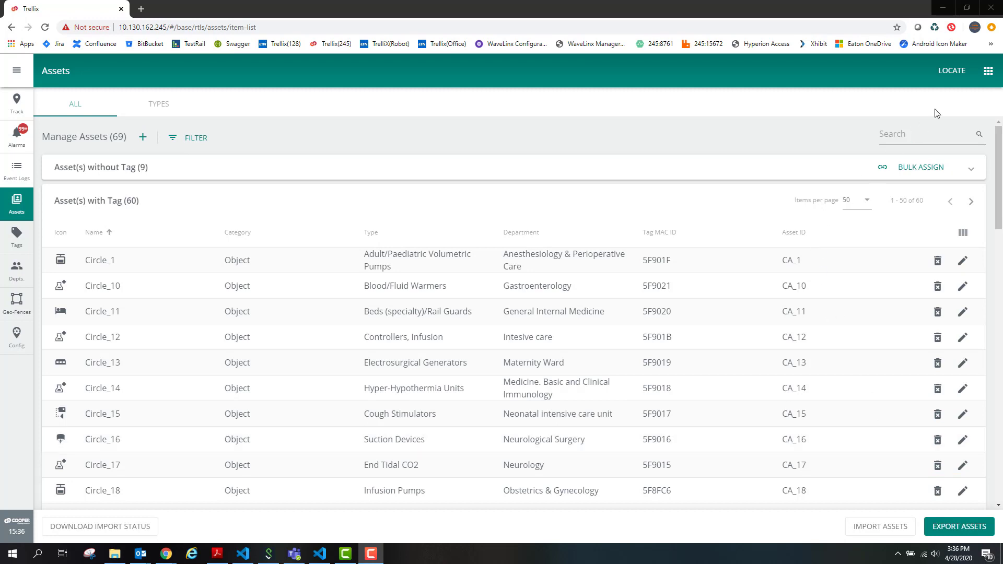
Open the asset management page of the Locate application.
left_click(987, 74)
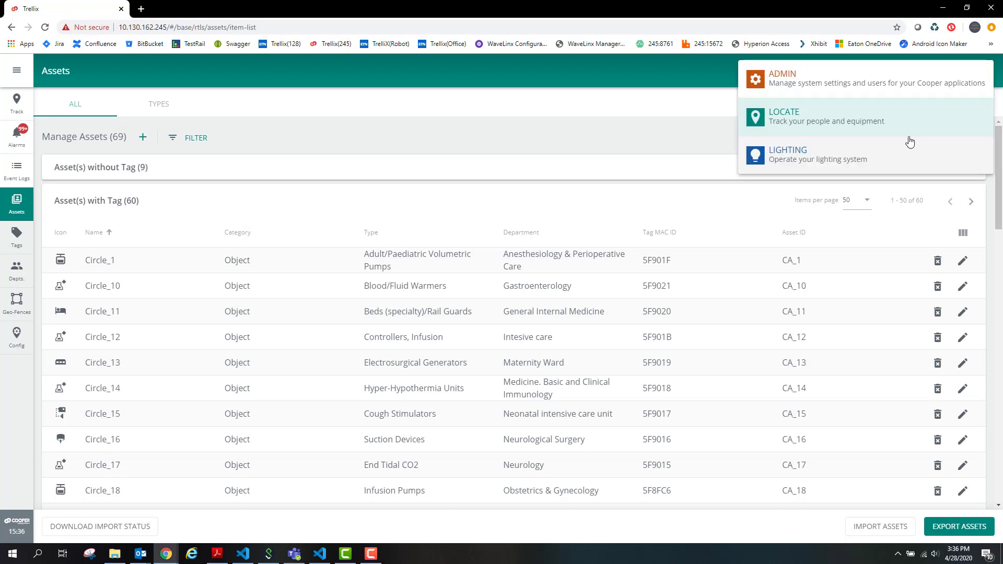
left_click(761, 122)
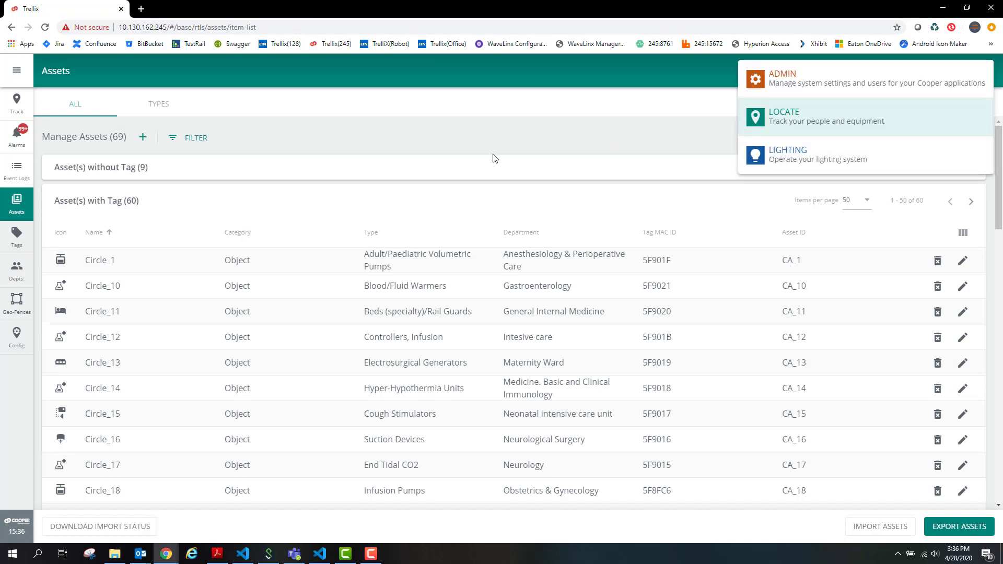
left_click(17, 203)
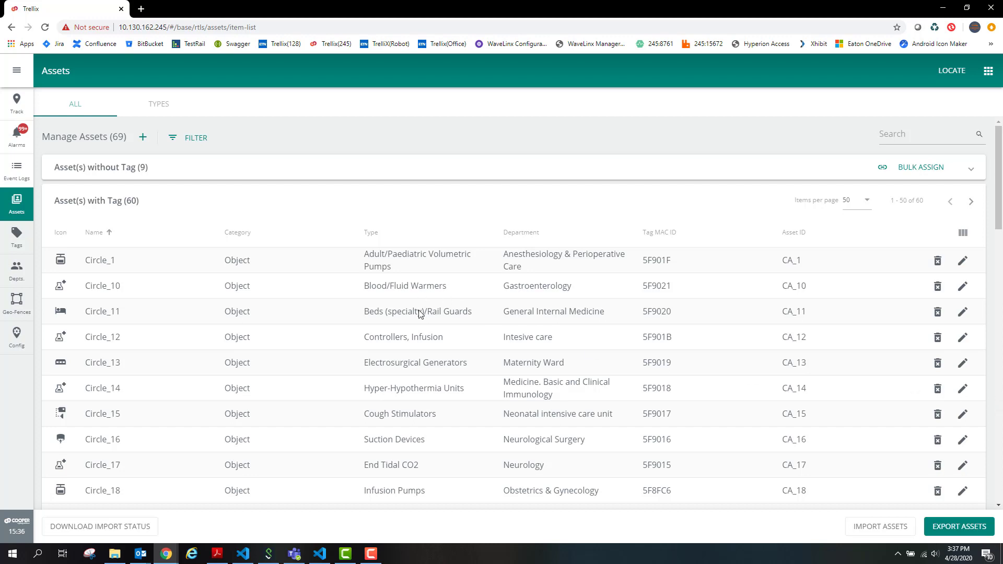
left_click_drag(131, 201, 61, 202)
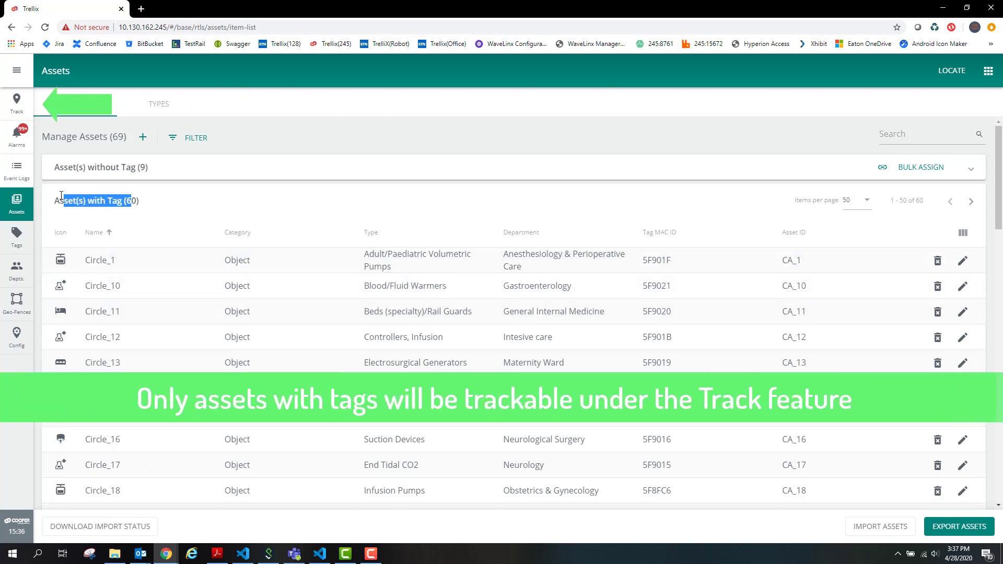
left_click_drag(88, 167, 130, 167)
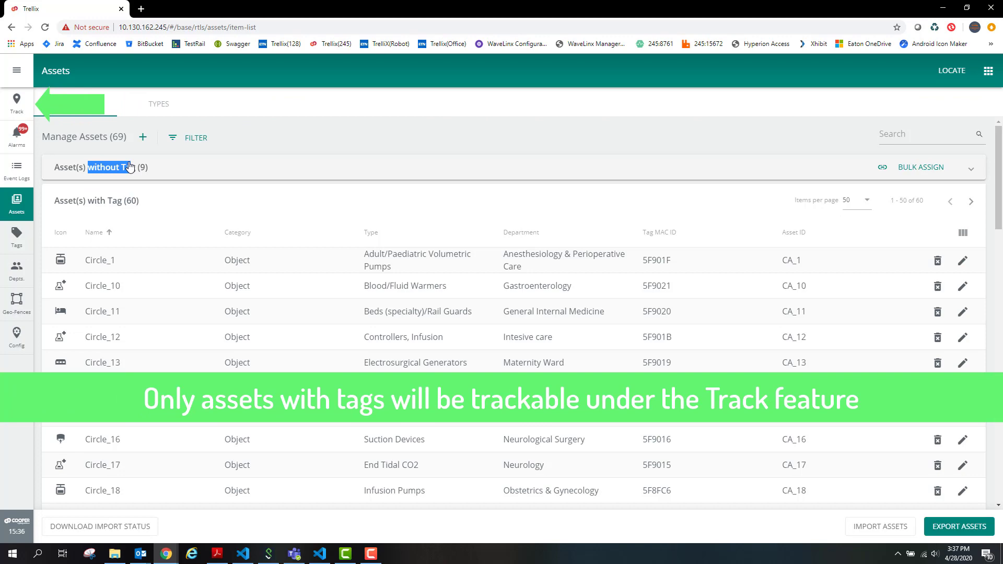
left_click(270, 174)
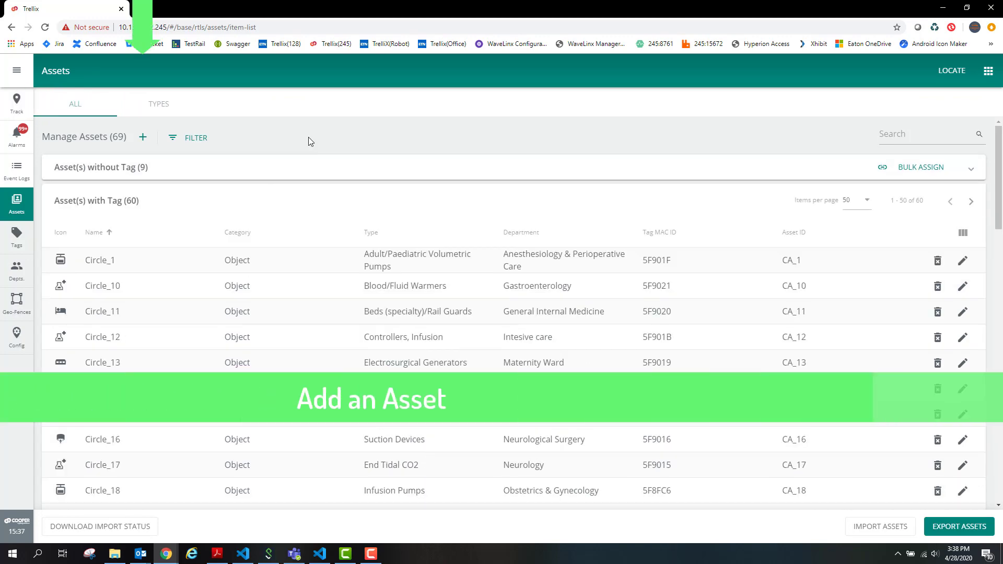
Start adding a new asset and name it "test asset".
left_click(142, 137)
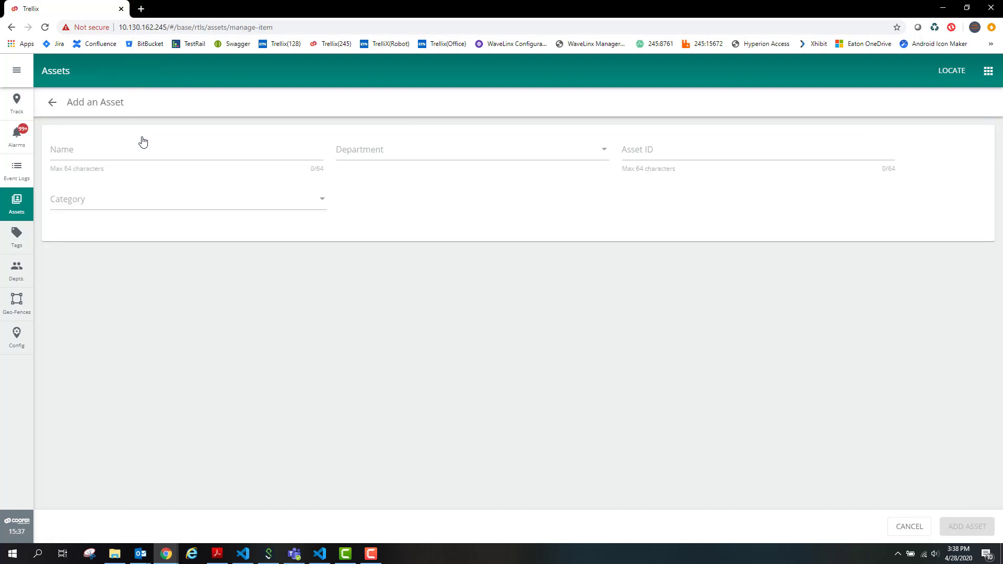
left_click(137, 153)
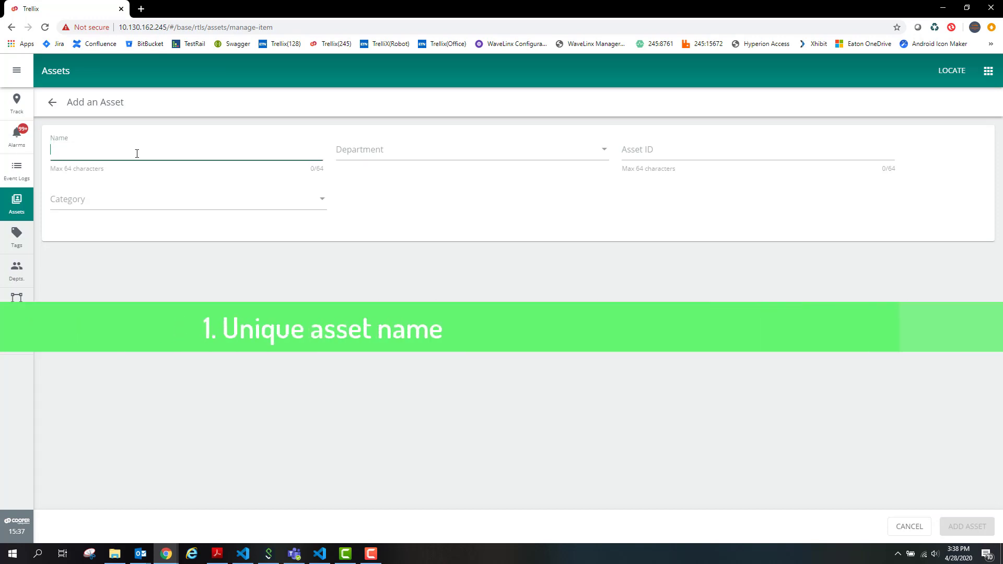
type("test as")
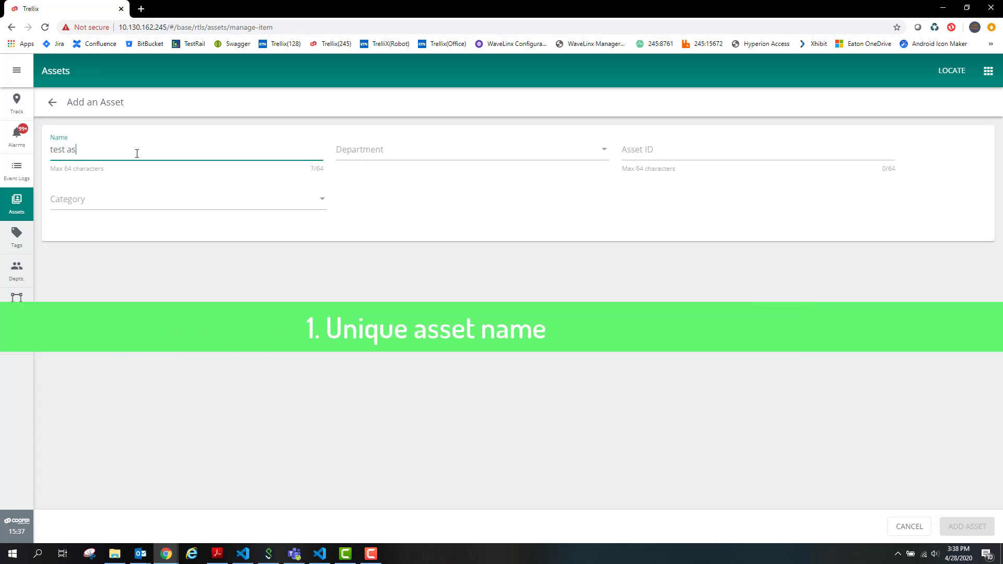
type("set")
Assign the new asset to the Cardiology department and set its asset ID to testAsset1.
left_click(433, 152)
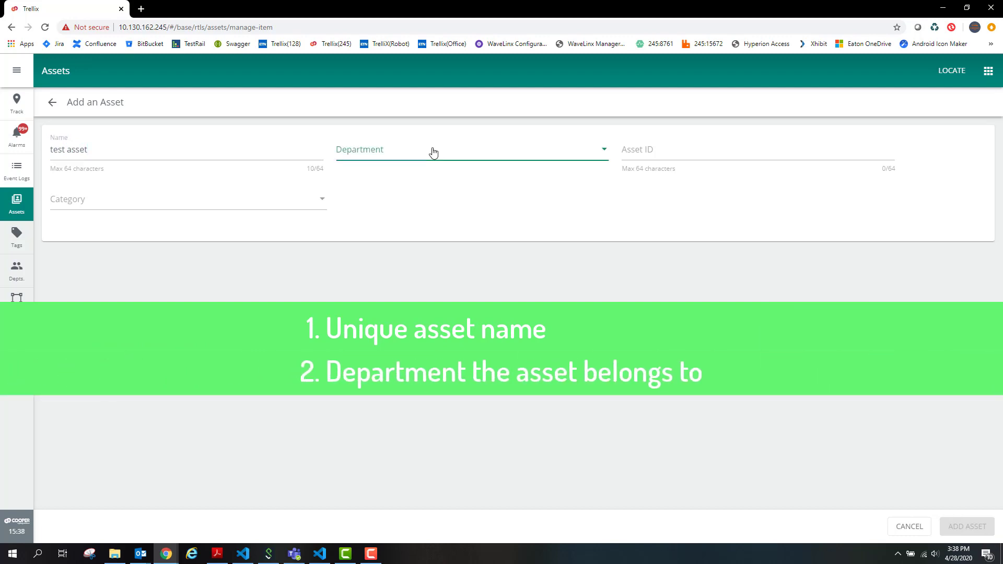
left_click(439, 180)
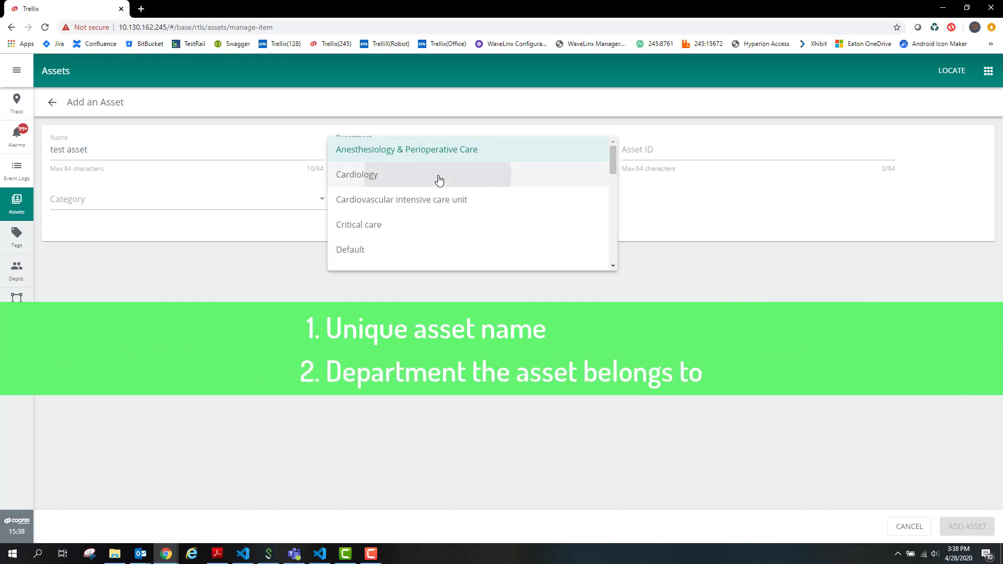
left_click(698, 151)
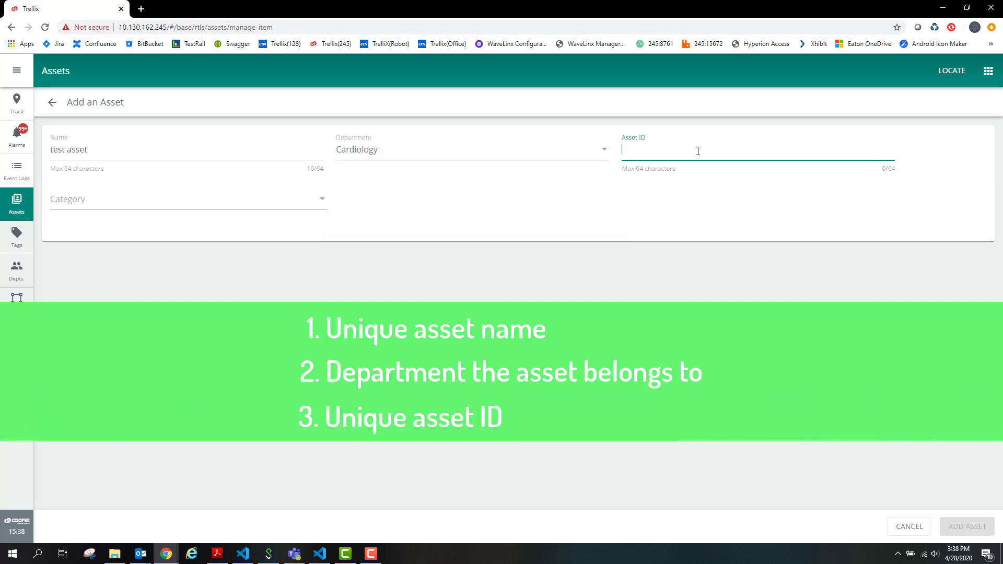
type("testAsset1")
Set the asset's category to People and its type to Doctors/Physician (ER doctors, surgeons, hospitalists).
left_click(283, 209)
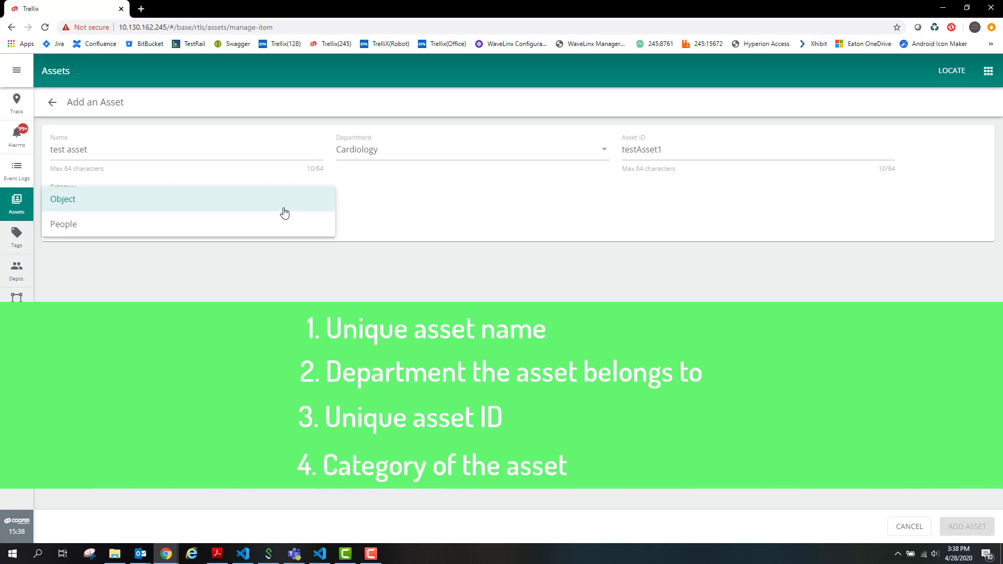
left_click(273, 233)
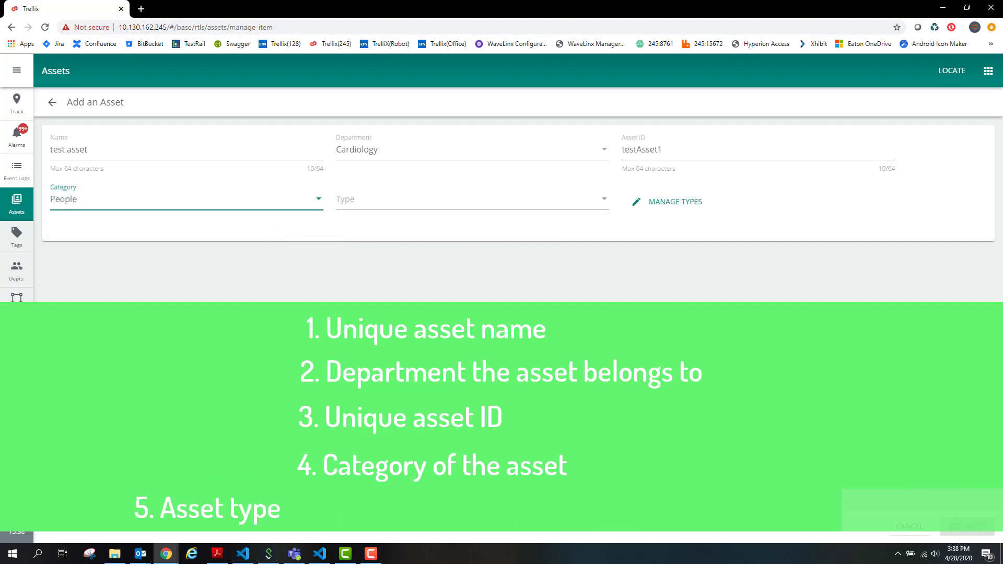
left_click(458, 200)
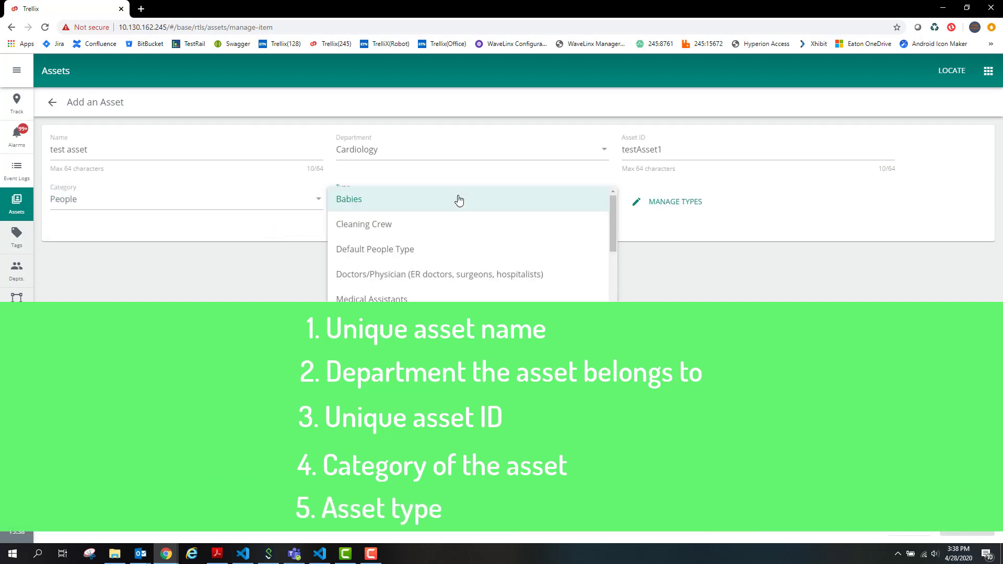
scroll(444, 235, "down", 1)
left_click(445, 222)
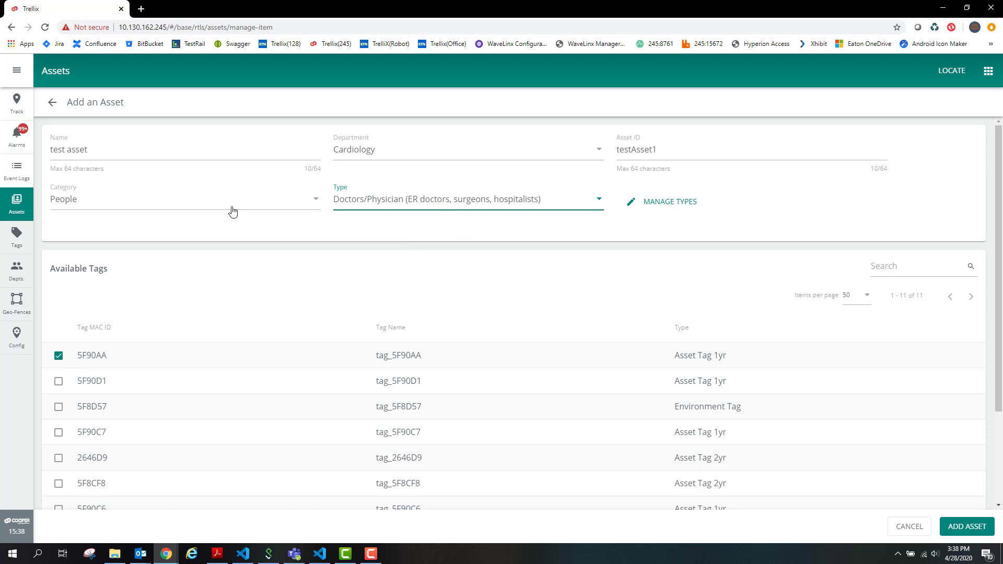
Look through the available types for the People category without changing the selection.
left_click(364, 203)
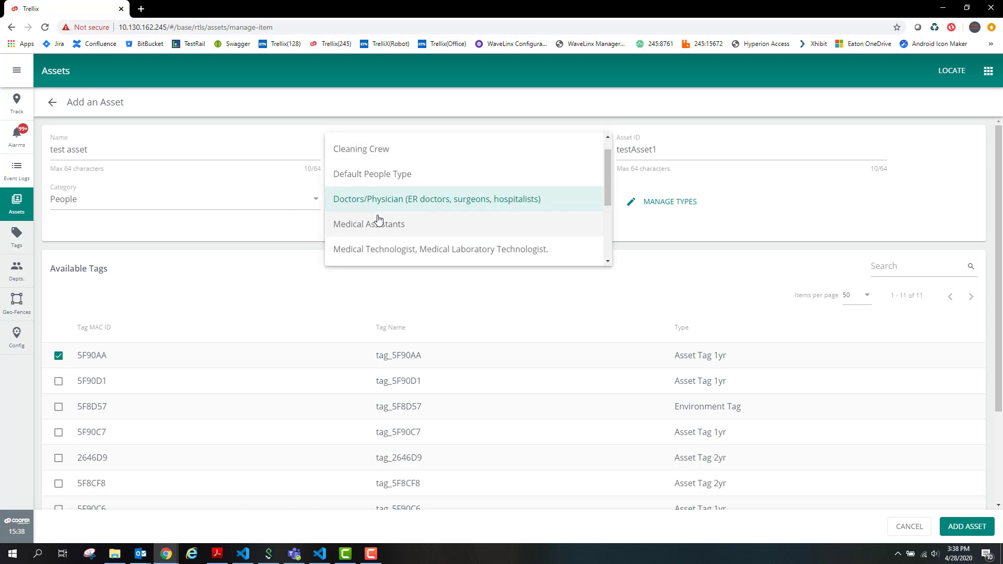
scroll(379, 218, "up", 1)
scroll(379, 218, "down", 3)
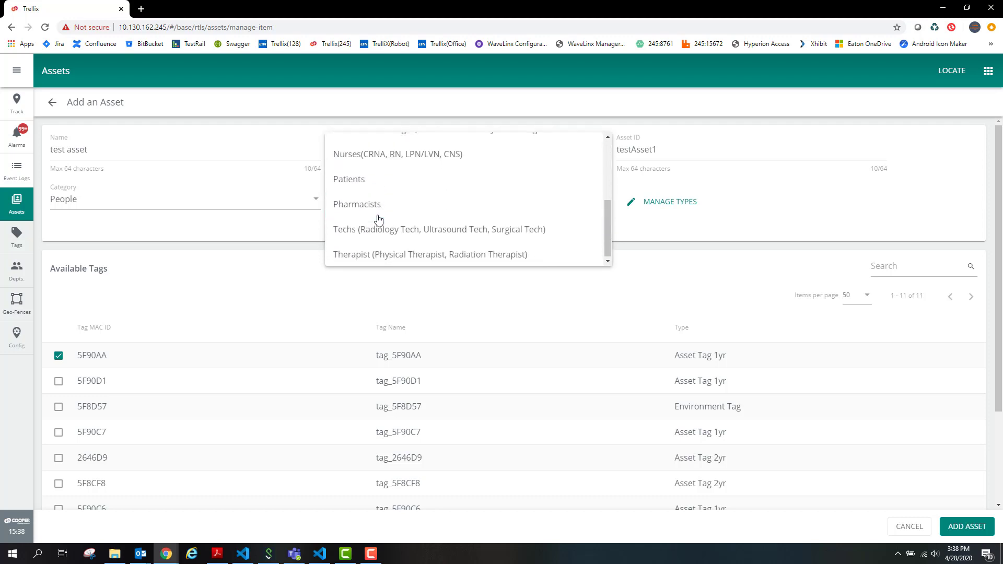
scroll(379, 219, "up", 3)
left_click(293, 227)
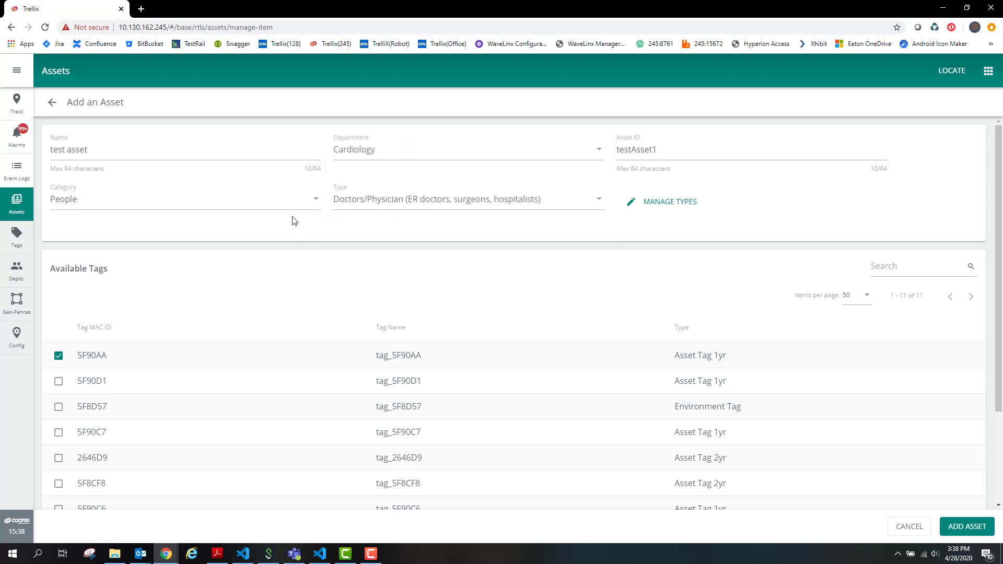
Set the asset's category to Object and its type to Cardiac Care Systems.
left_click(292, 207)
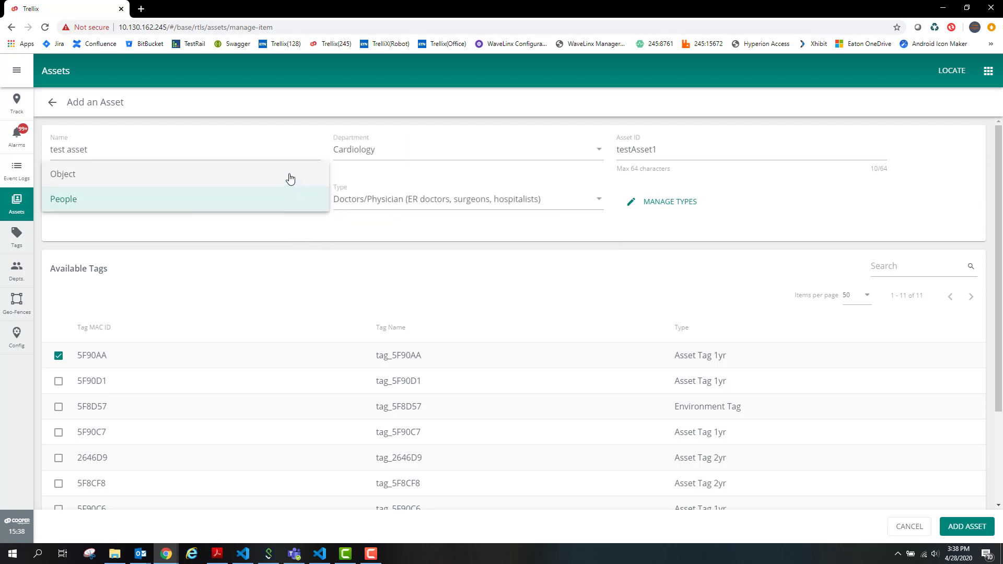
left_click(291, 179)
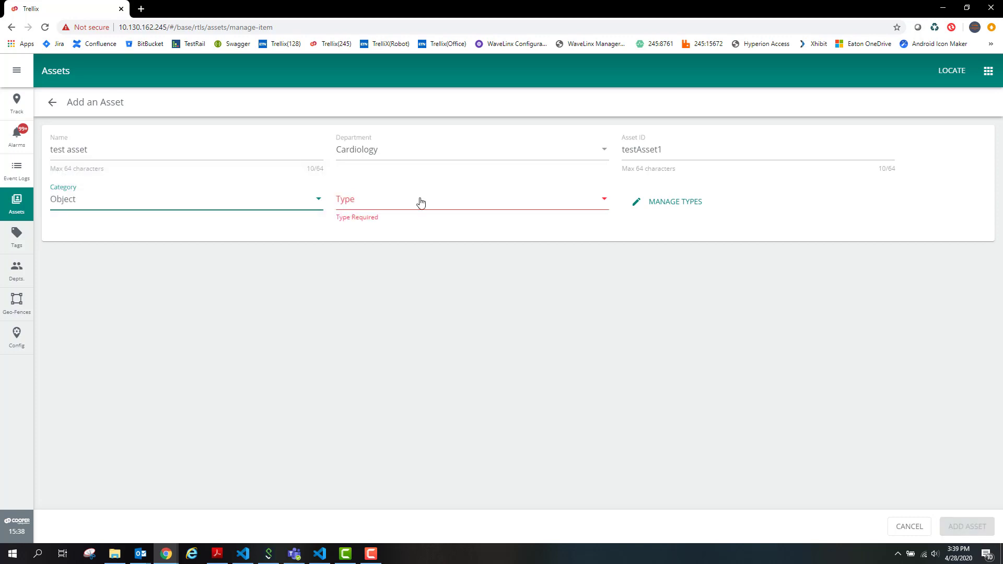
left_click(421, 202)
scroll(456, 277, "down", 3)
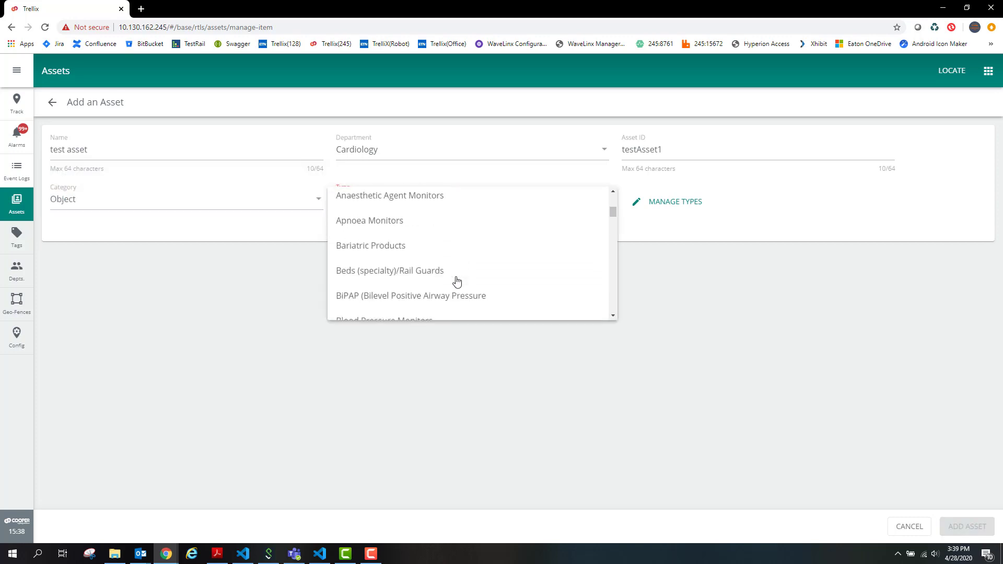
scroll(457, 282, "up", 3)
scroll(456, 282, "down", 5)
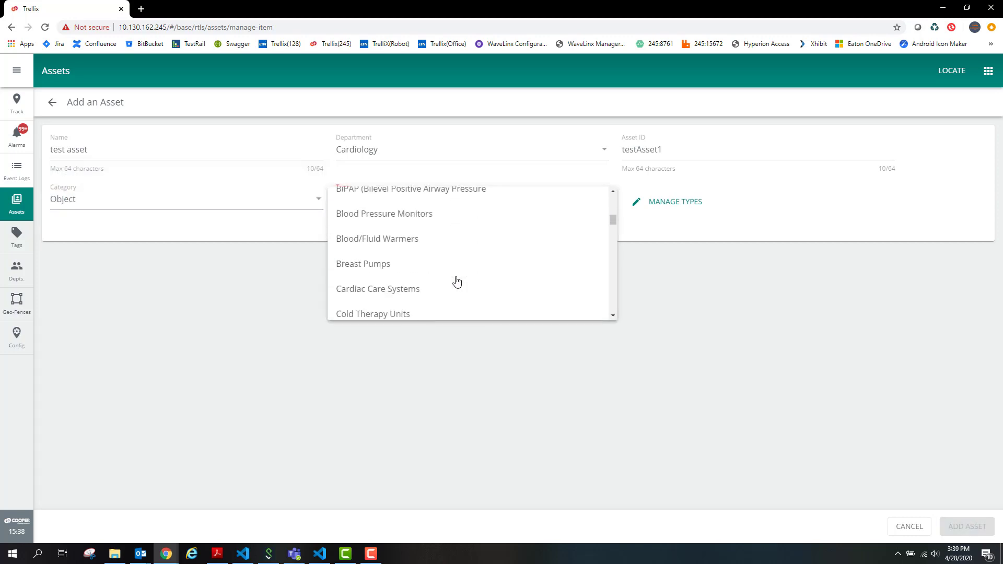
left_click(418, 291)
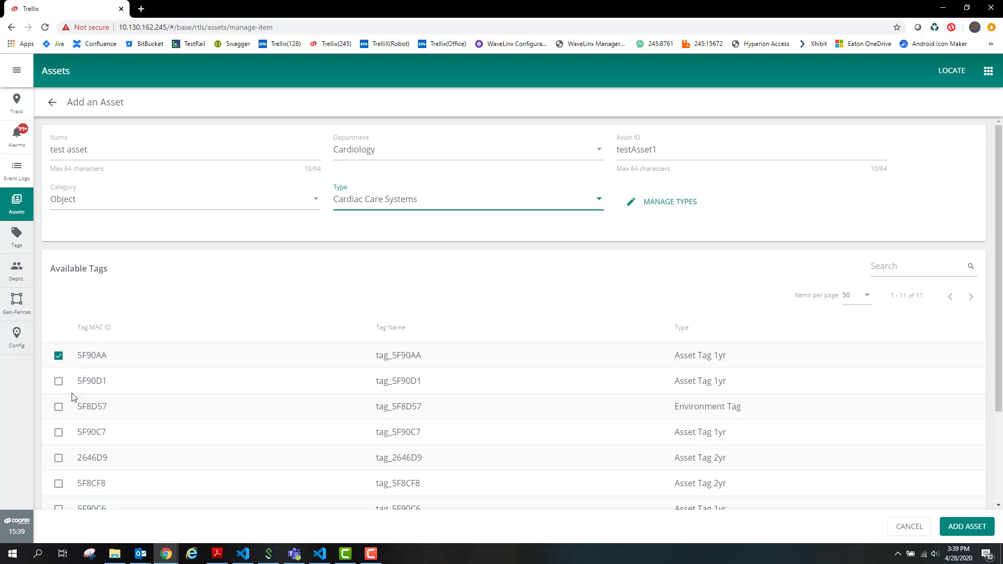
Try selecting tags 5F90D1, 5F8D57, 2646D9 and 5F90C7 for the asset, and return to tag 5F90AA.
left_click(58, 382)
left_click(58, 407)
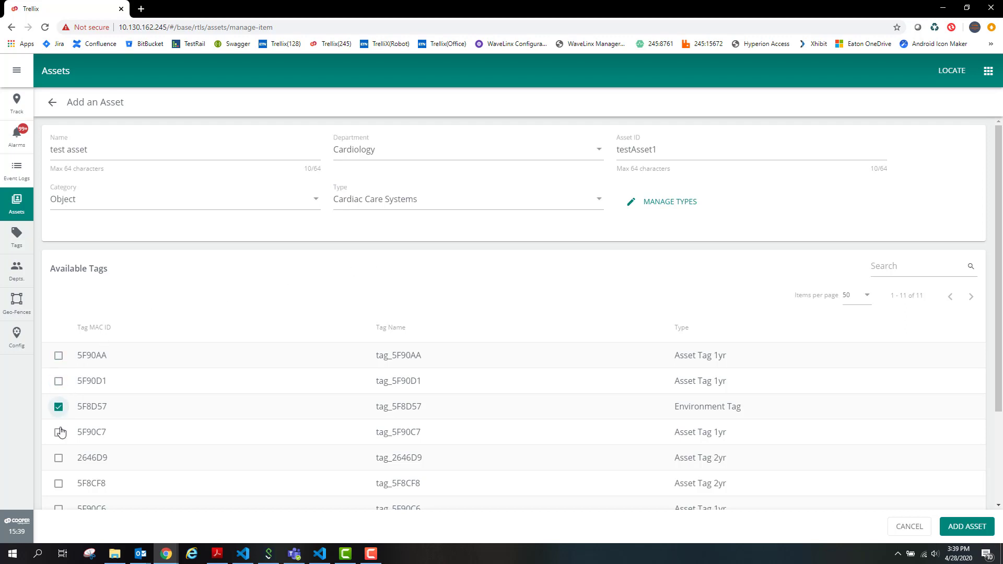
left_click(58, 458)
left_click(58, 432)
left_click(58, 355)
Search the available tags for "AA", inspect the matching tag's ID and name, and clear the search.
left_click(910, 270)
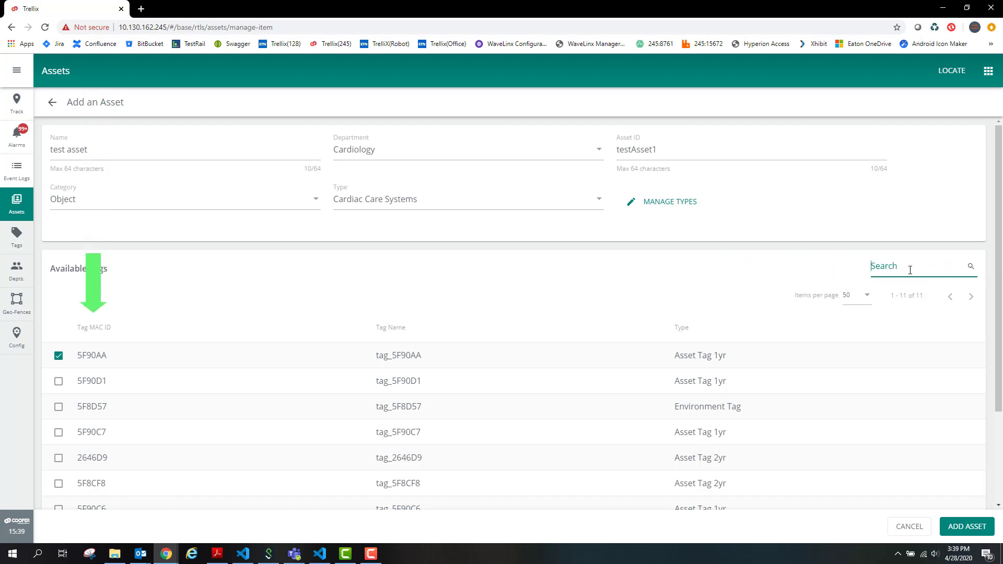
type("AA")
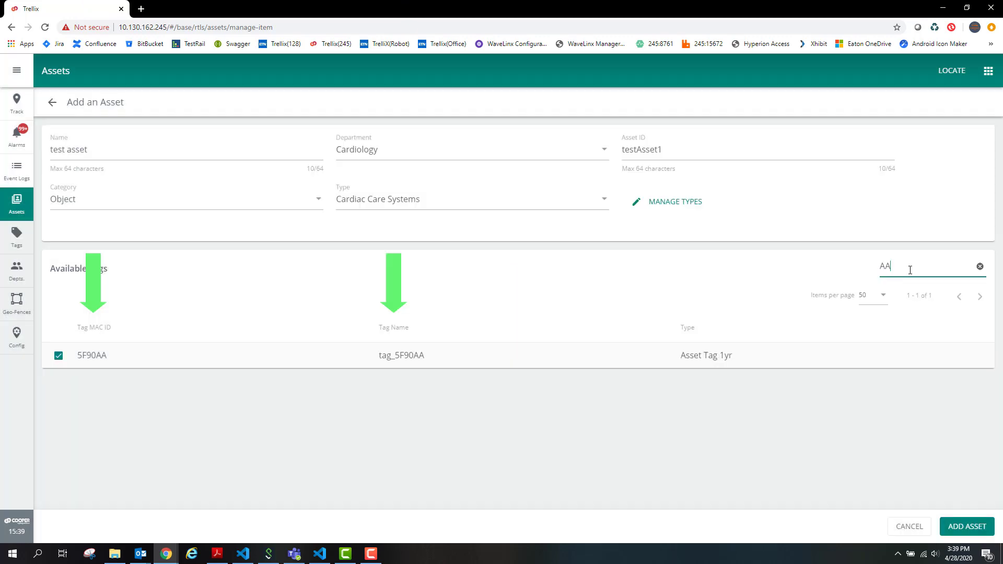
left_click_drag(111, 359, 96, 358)
left_click(422, 357)
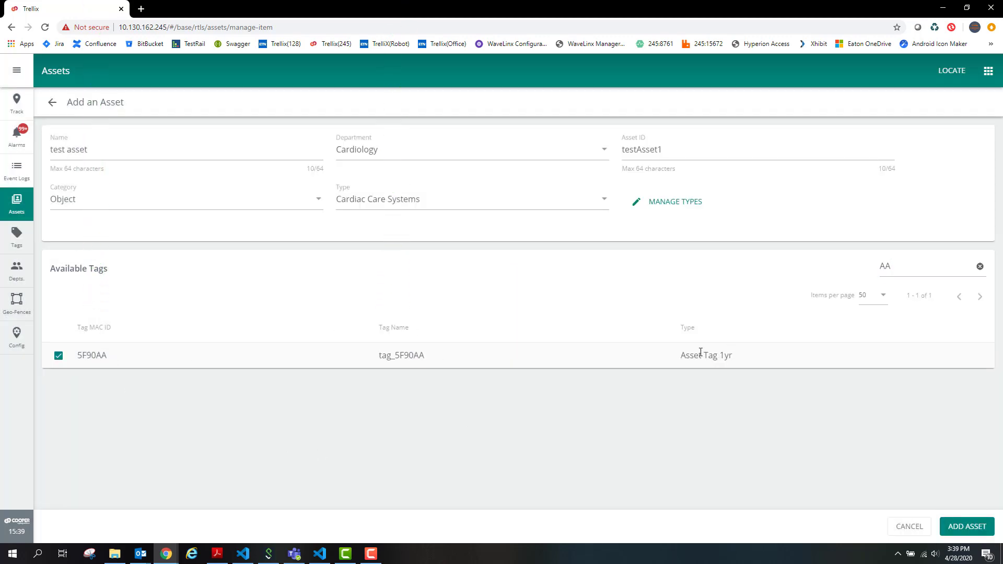
left_click(980, 267)
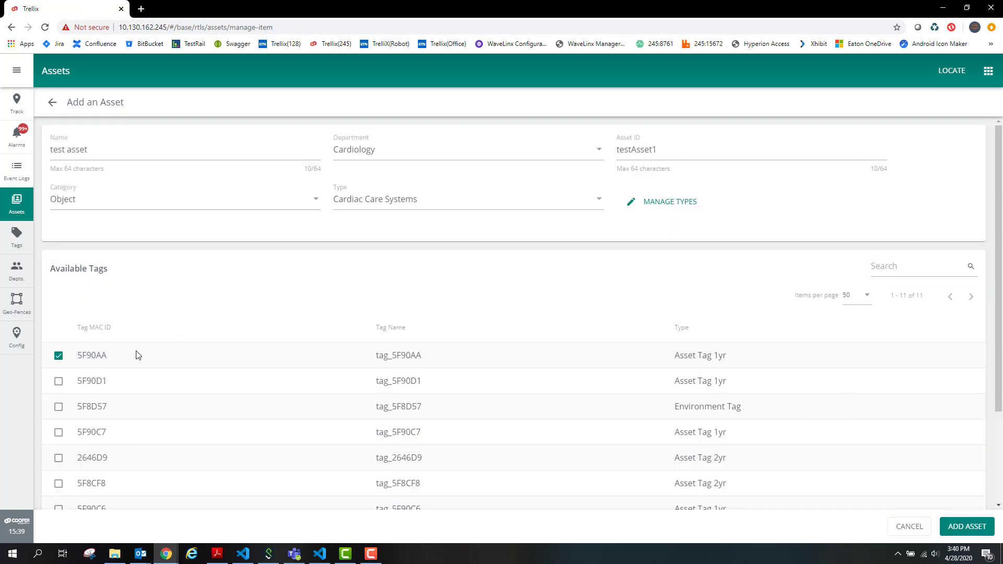
Keep tag 5F90AA selected for the asset and add the asset to the system.
left_click(58, 355)
left_click(58, 355)
left_click(967, 532)
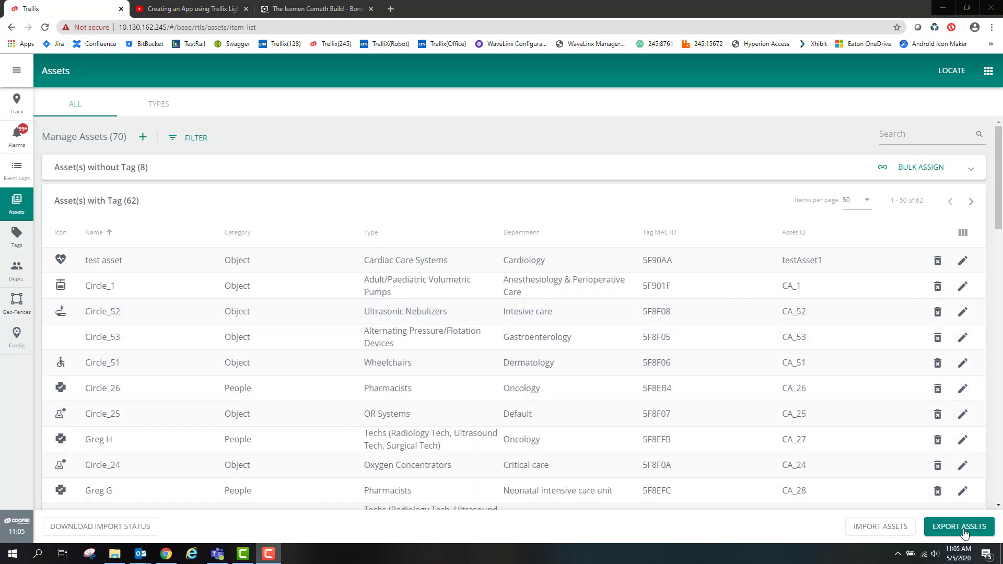
Export the assets to a spreadsheet and open the exported file in Excel.
left_click(964, 531)
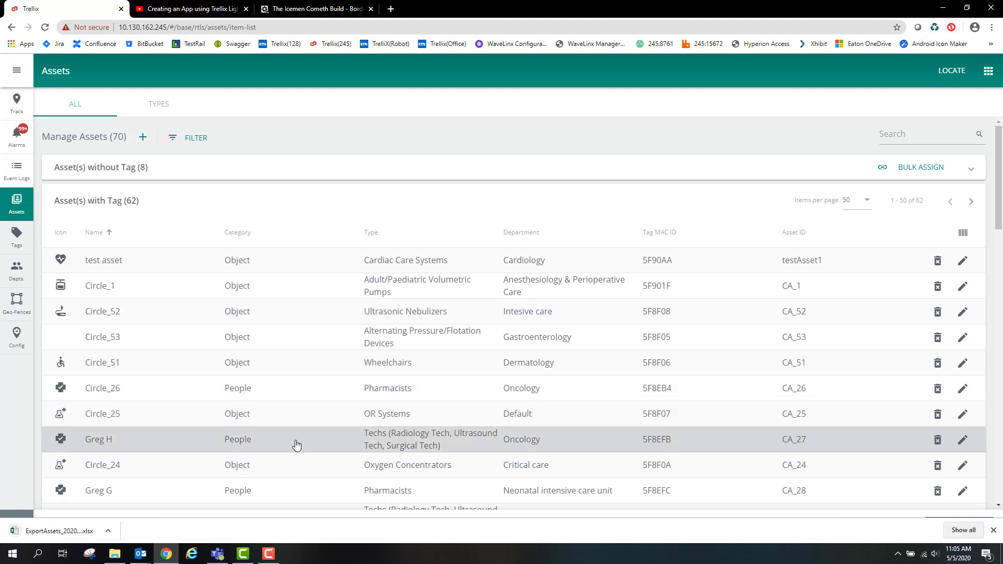
left_click(58, 531)
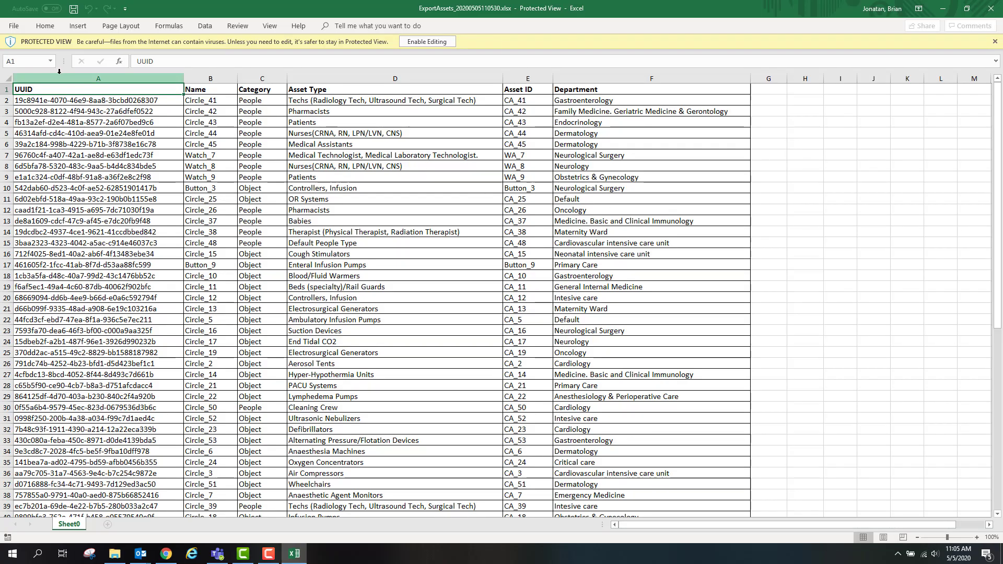
Enable editing of the exported workbook, unprotect Sheet0 and return to the sheet.
left_click(426, 42)
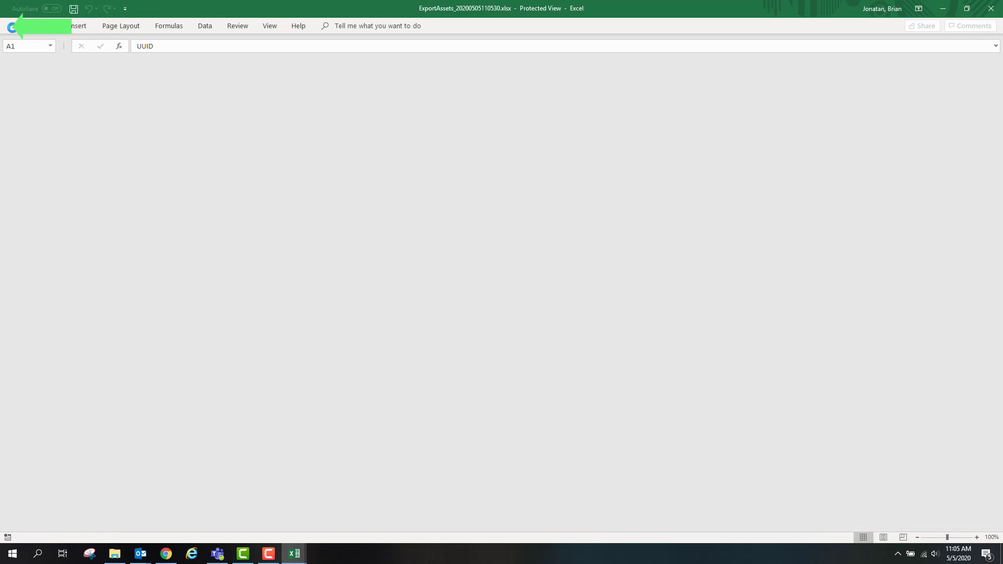
left_click(13, 25)
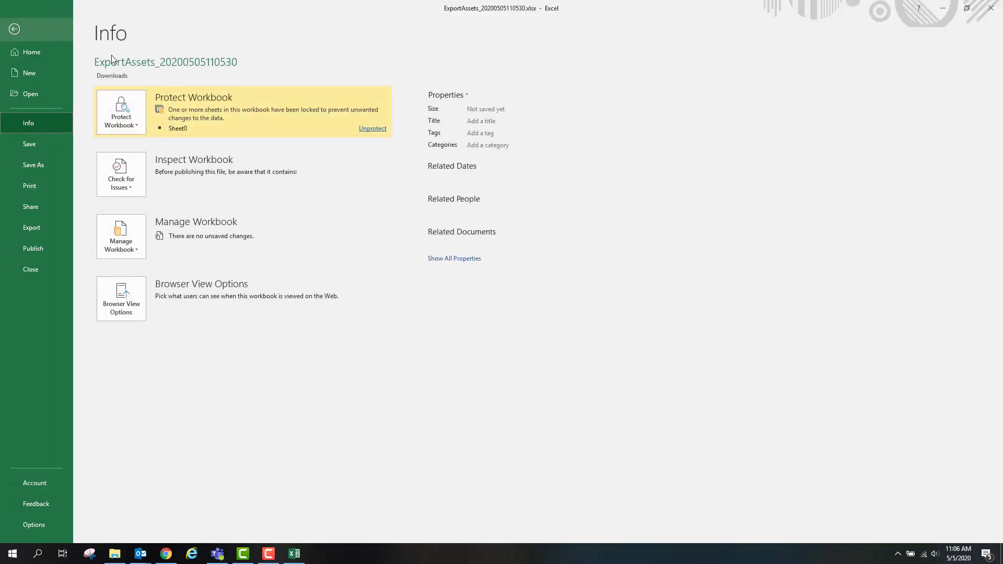
left_click(373, 129)
left_click(16, 31)
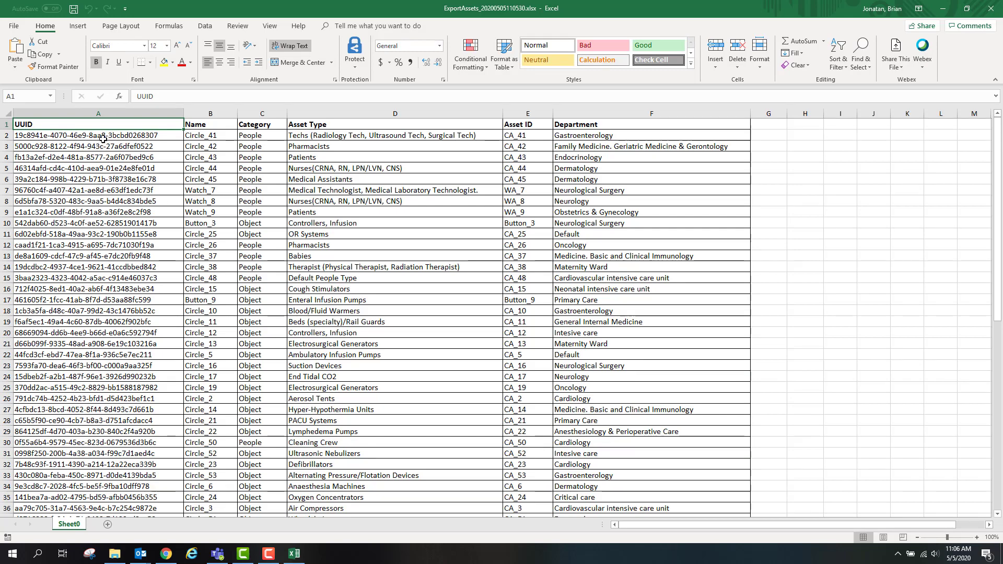
Clear the contents of all asset rows below the header row in Sheet0, cells A2 to F71.
left_click(102, 137)
scroll(419, 287, "down", 17)
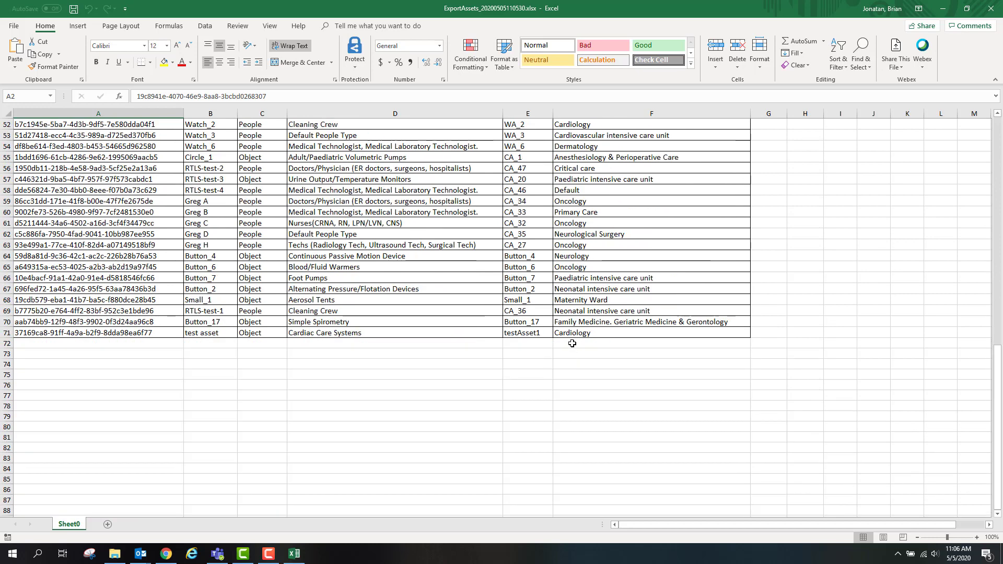
left_click(578, 331, "shift")
key("Delete")
scroll(578, 331, "up", 17)
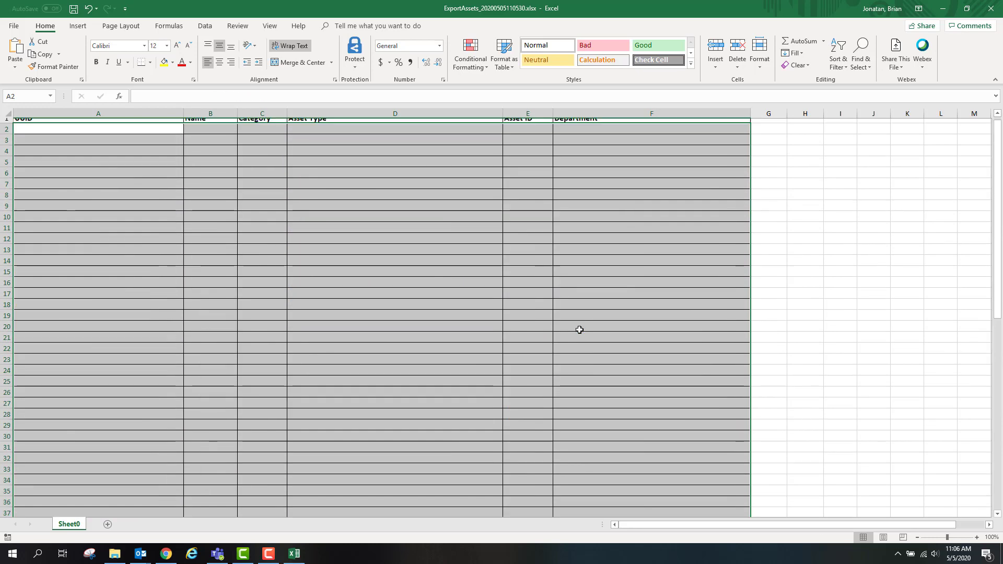
left_click(846, 256)
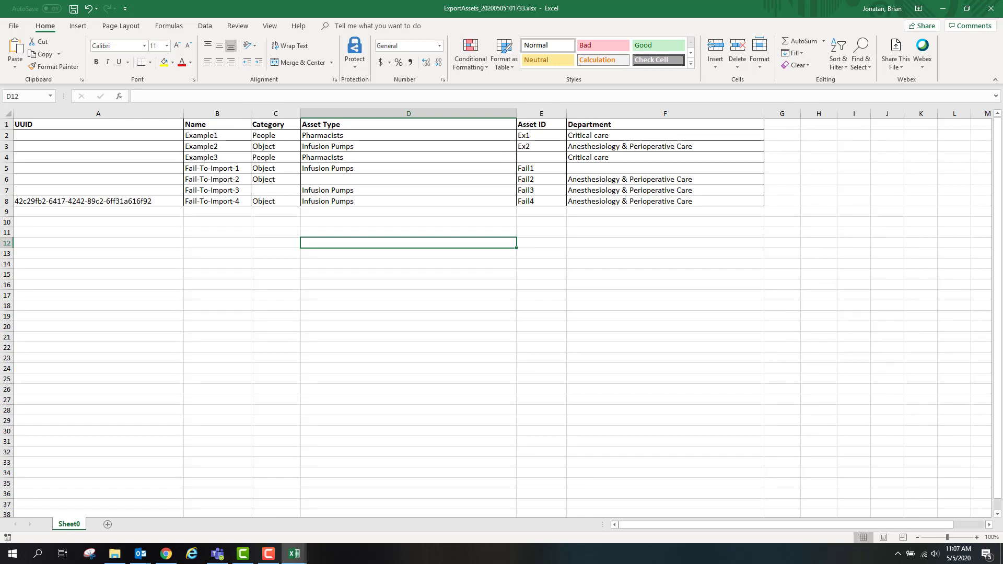
Switch to Trellix, import assets from ExportAssets_20200505101733.xlsx and expand the list of assets without a tag.
left_click(166, 553)
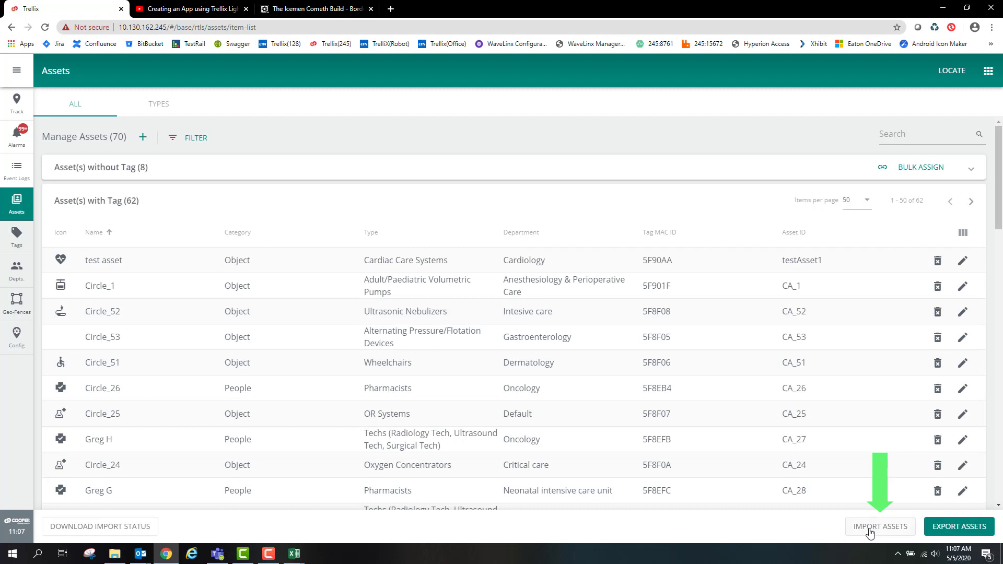
left_click(869, 526)
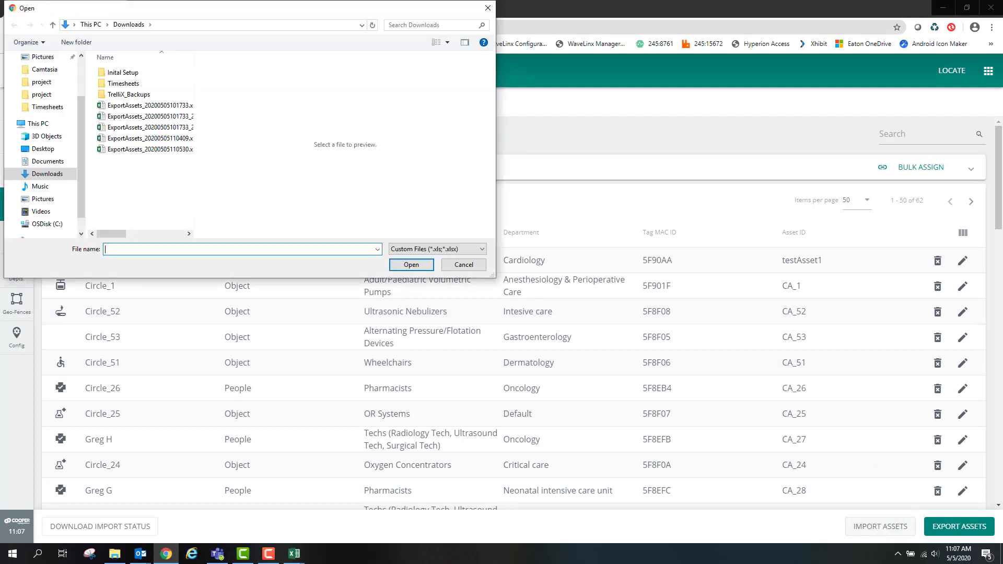
left_click(185, 107)
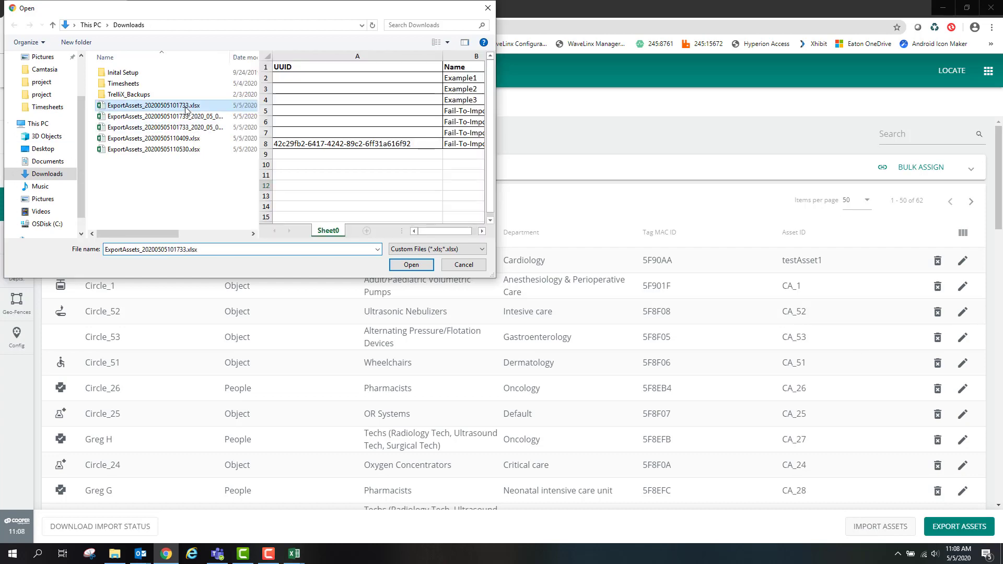
left_click(423, 267)
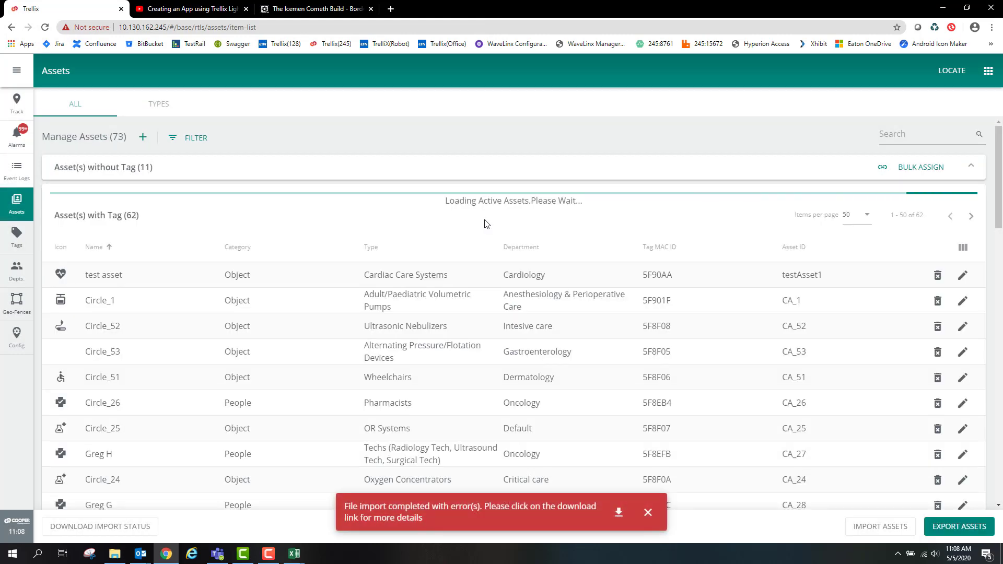
left_click(467, 167)
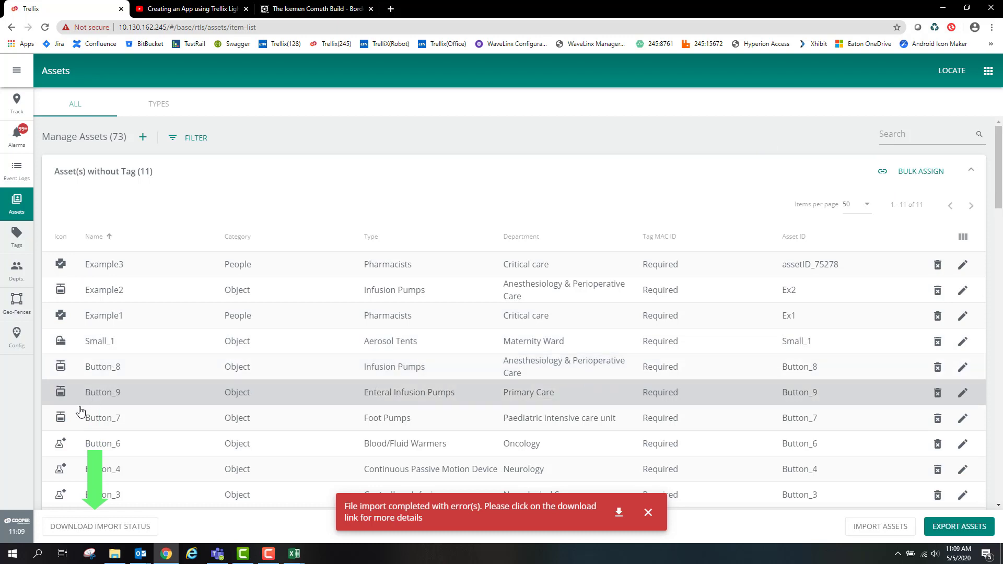
Download the import status spreadsheet and open it in Excel.
left_click(97, 531)
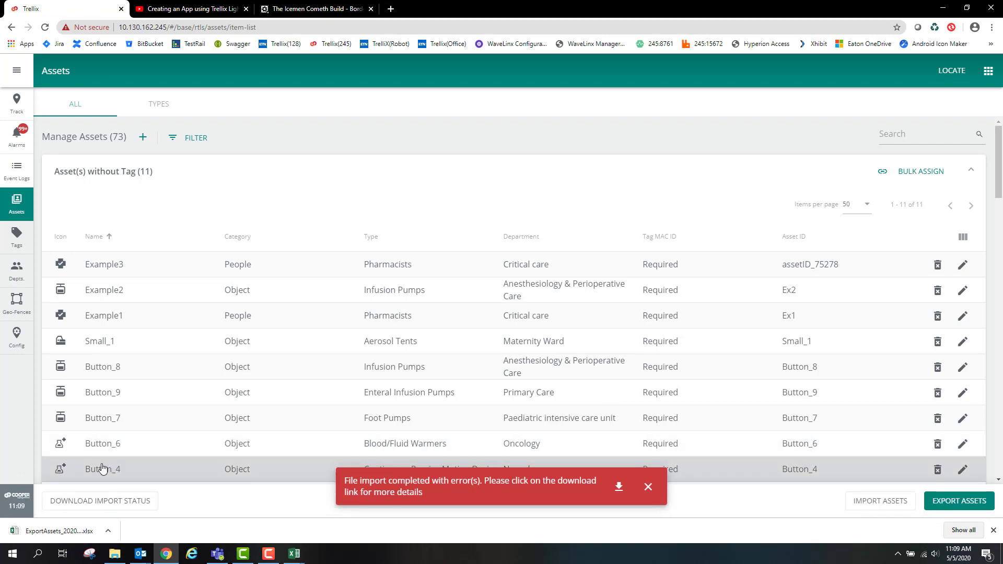
left_click(64, 531)
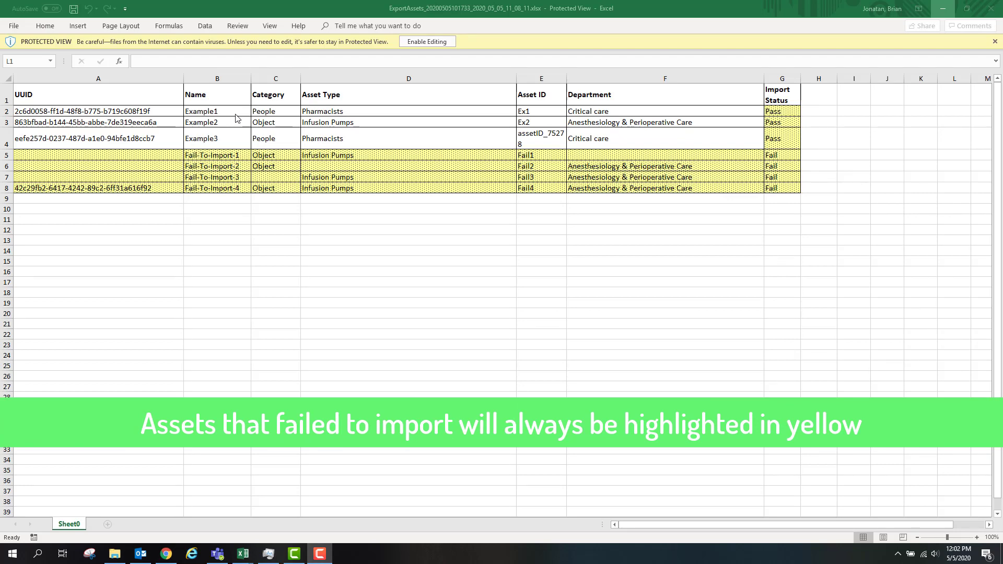
Examine the Import Status column for the example rows and the Fail-To-Import rows.
left_click(778, 123)
left_click(782, 136)
left_click(778, 112)
left_click(773, 158)
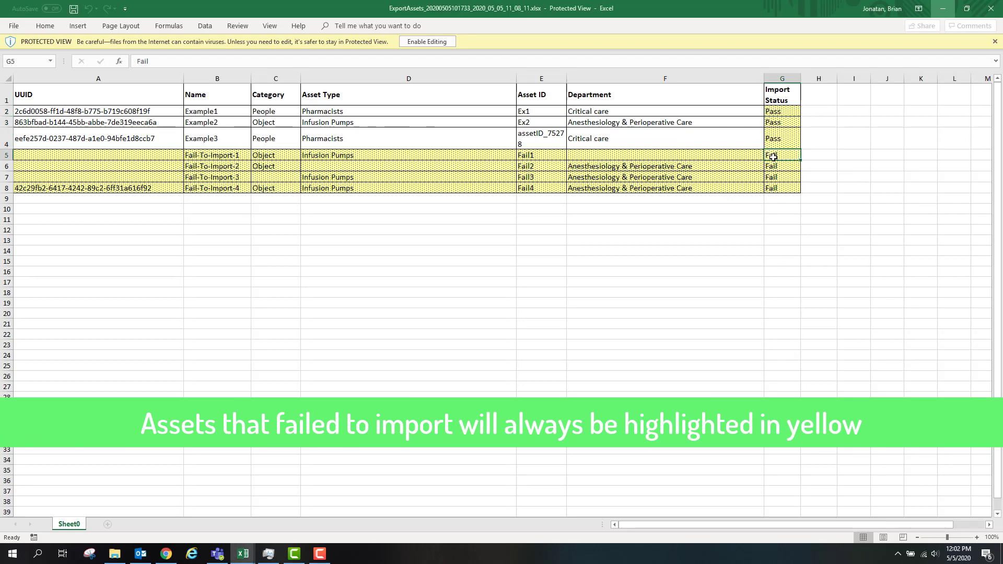
left_click(779, 185, "shift")
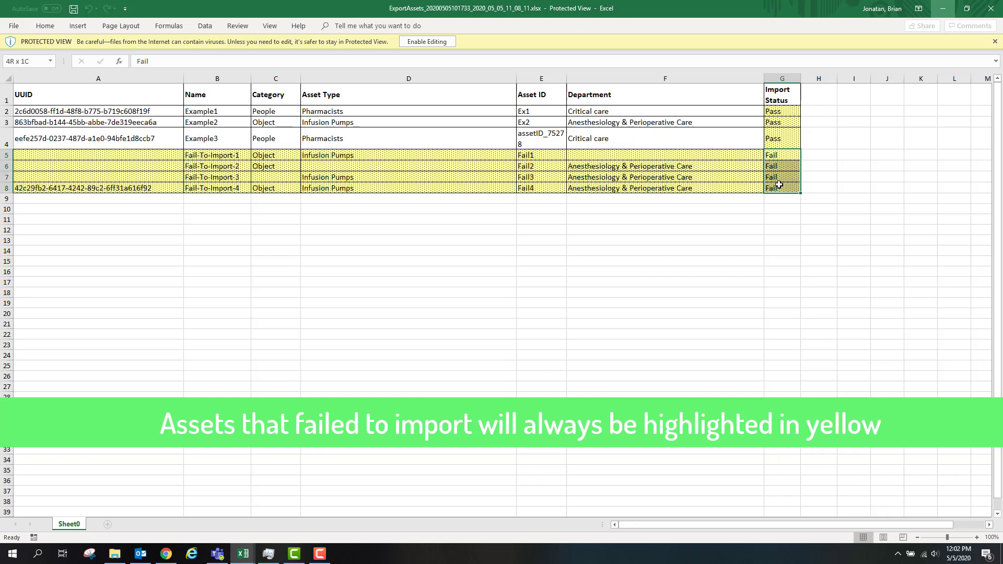
left_click(870, 204)
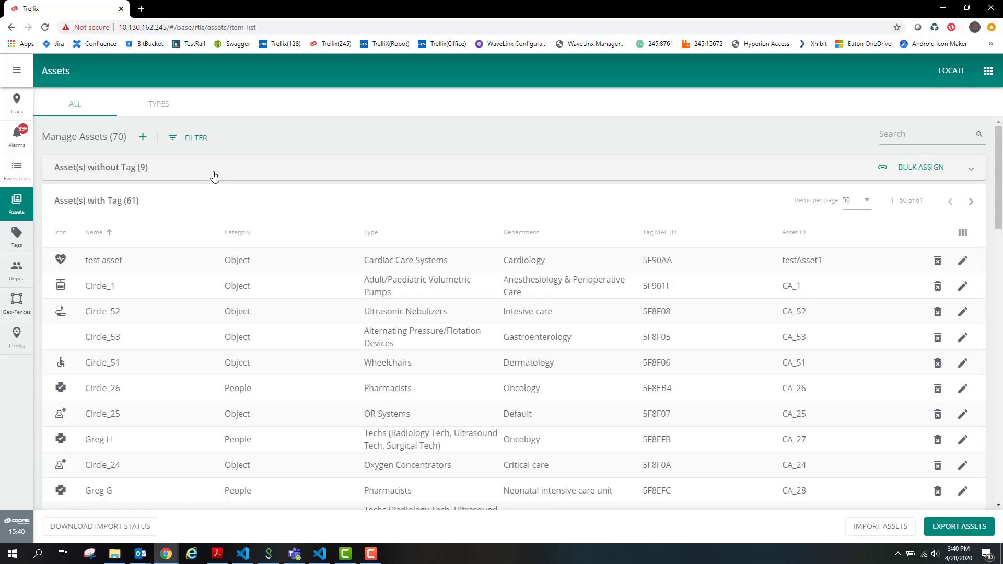
In Trellix, review the assets without a tag and use Bulk Assign to link tag_5F8D57 to asset Button_17.
left_click(215, 176)
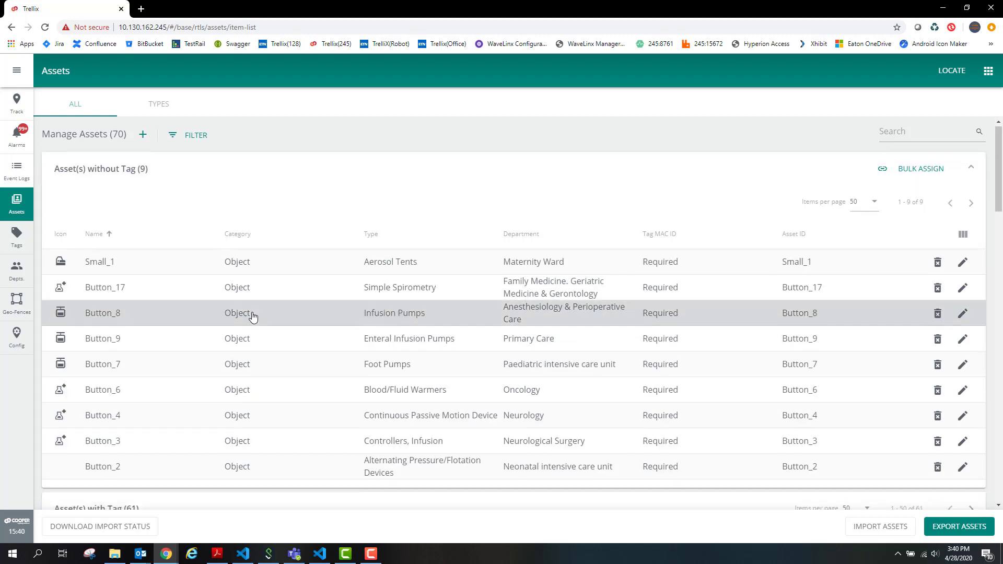
scroll(252, 316, "down", 2)
scroll(252, 316, "up", 2)
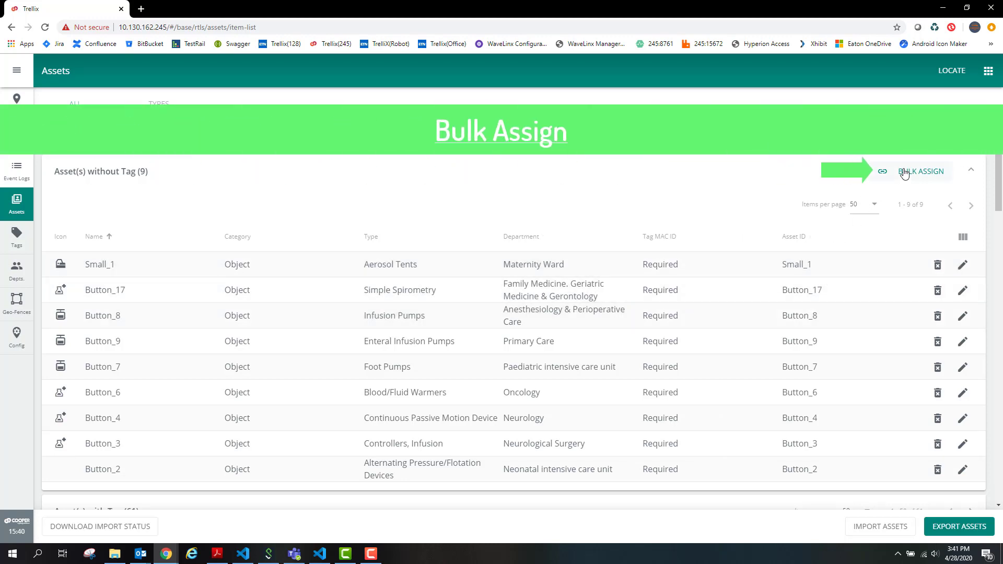
left_click(904, 173)
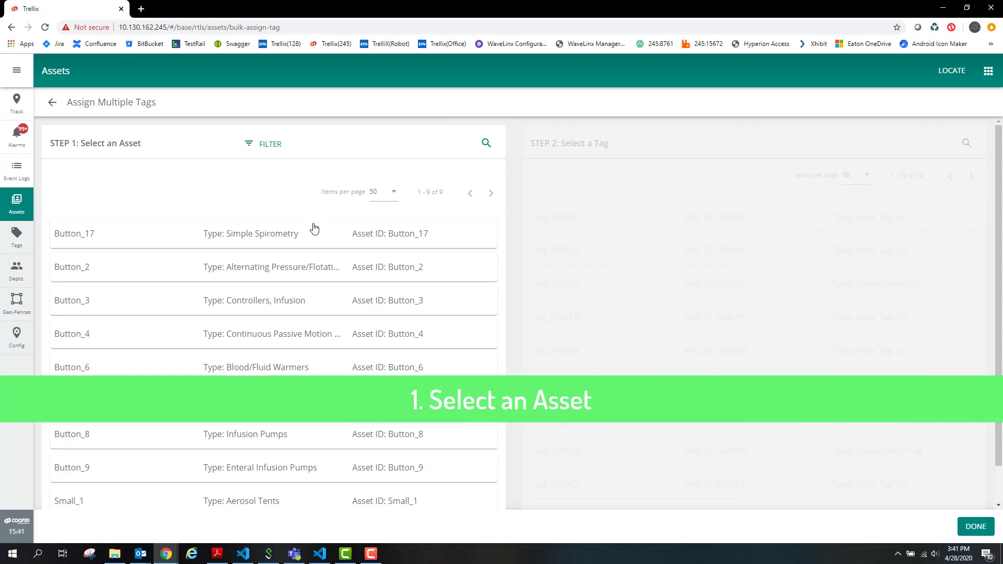
left_click(315, 234)
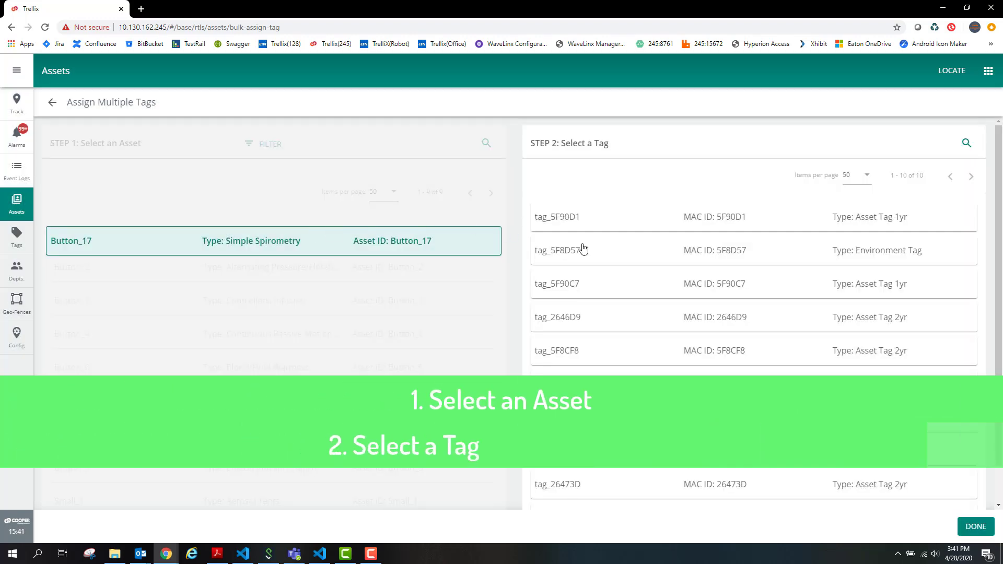
left_click(603, 260)
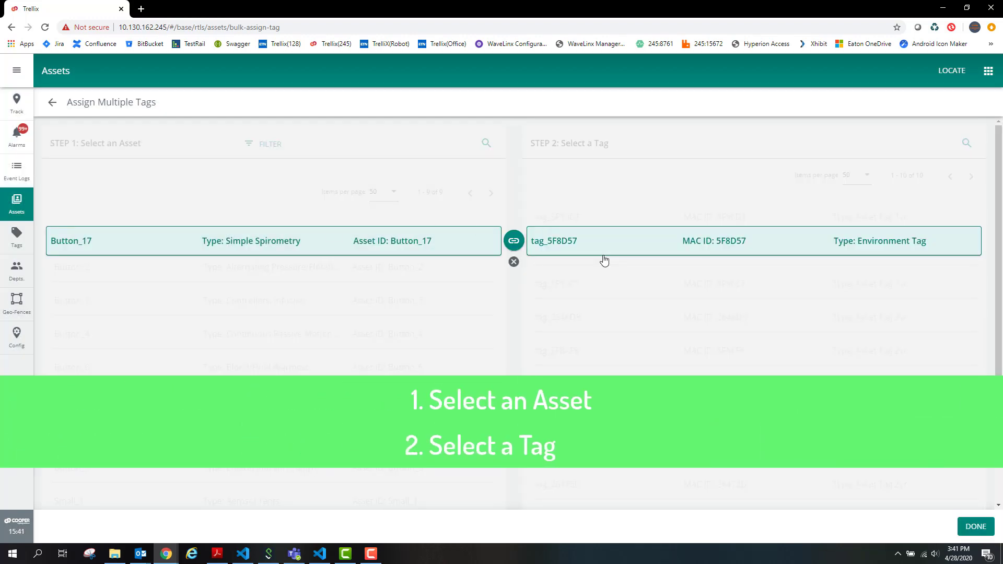
left_click(512, 243)
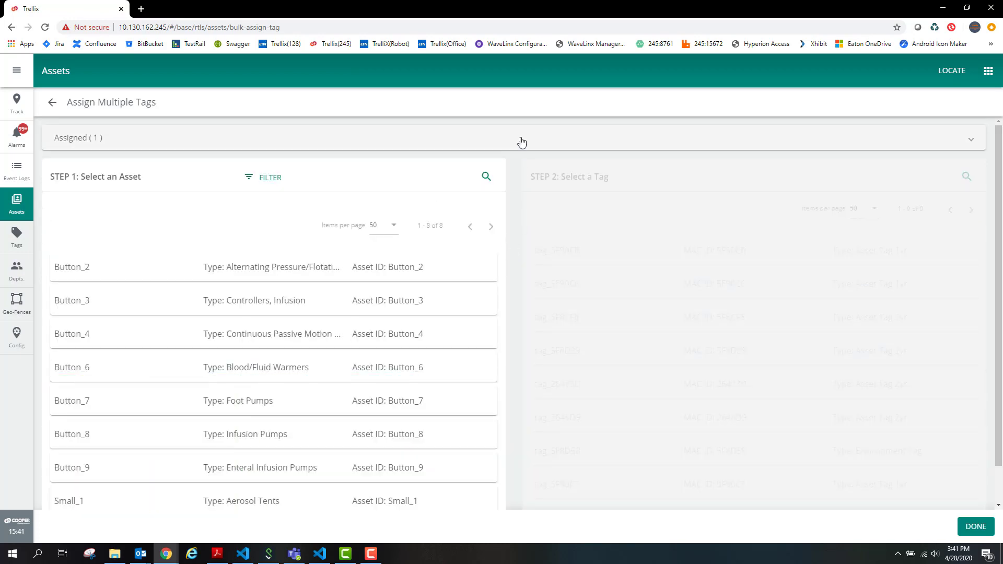
Remove the Button_17 pairing from the assigned list and finish the bulk assignment.
left_click(521, 142)
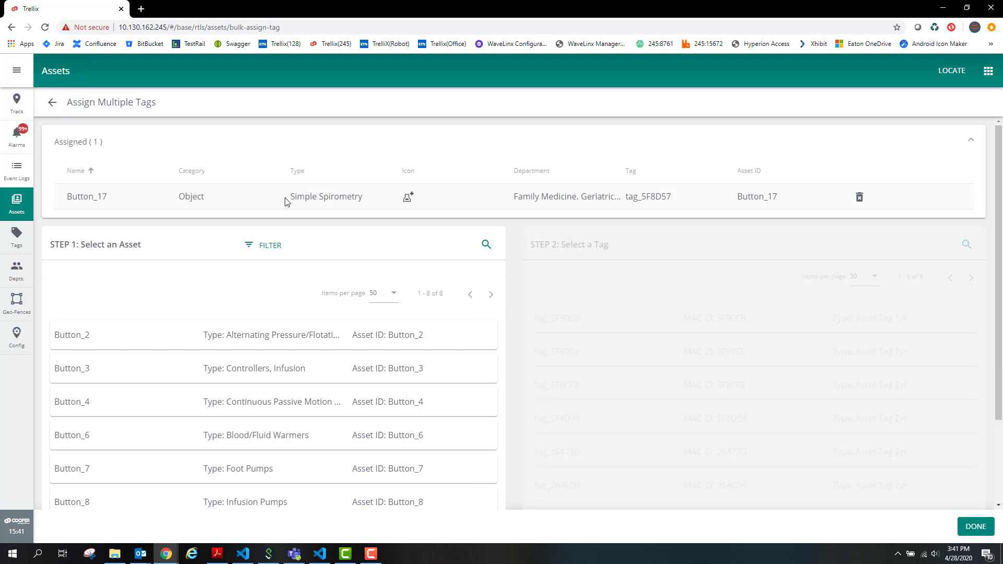
left_click(859, 203)
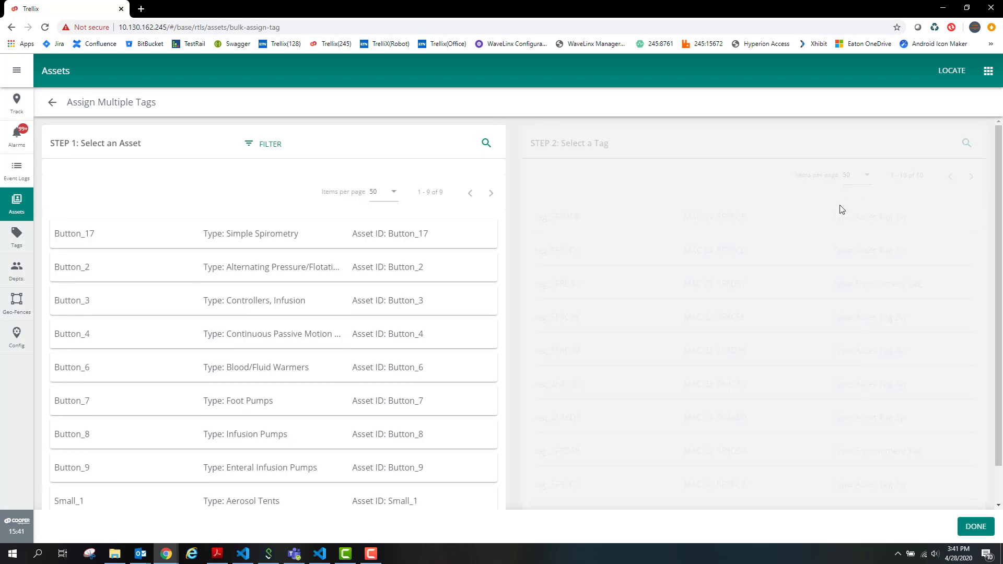
left_click(971, 527)
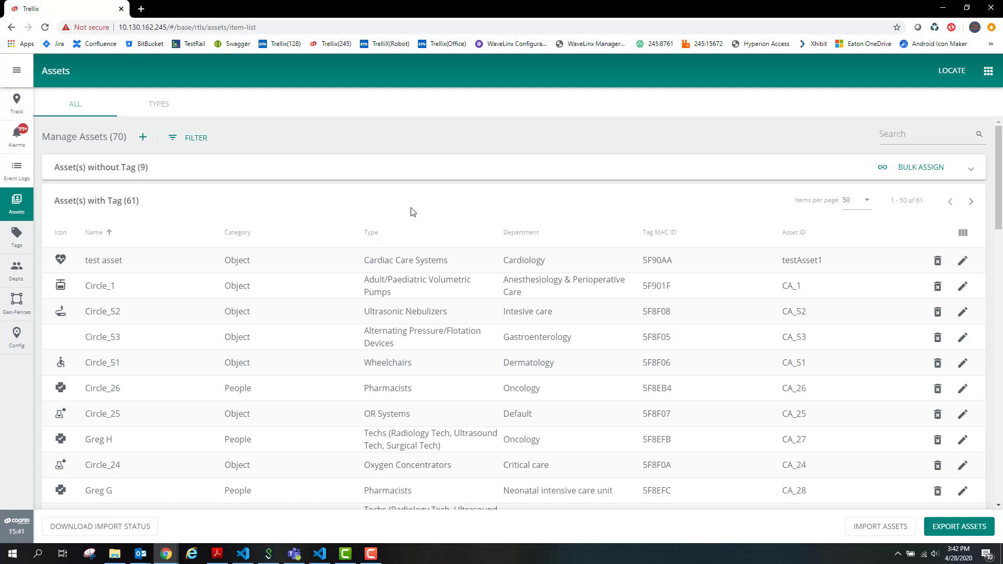
Filter the assets by department Cardiology, category People and type Cleaning Crew, and clear all filters after viewing the matches.
left_click(196, 143)
left_click(215, 136)
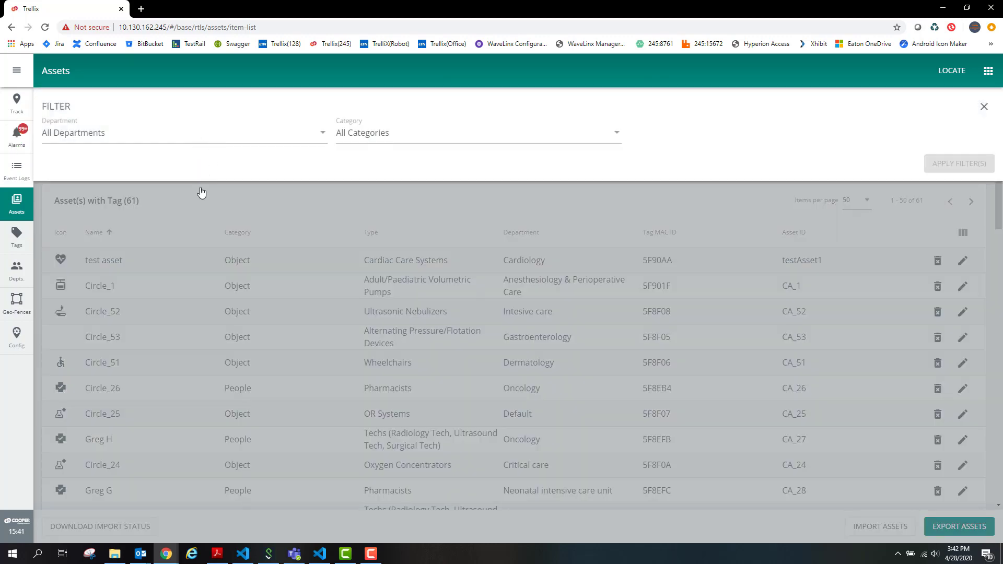
left_click(202, 183)
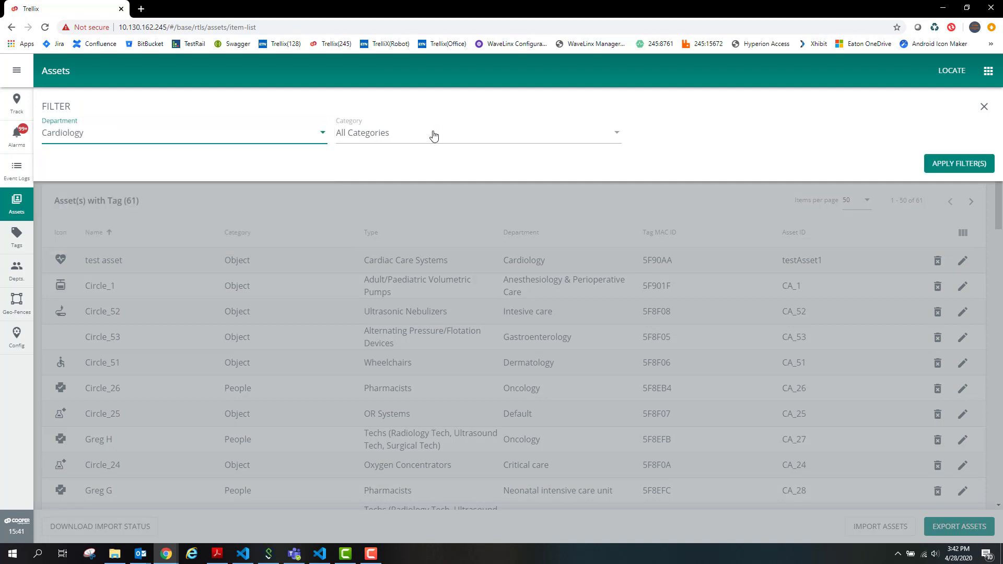
left_click(433, 136)
left_click(423, 186)
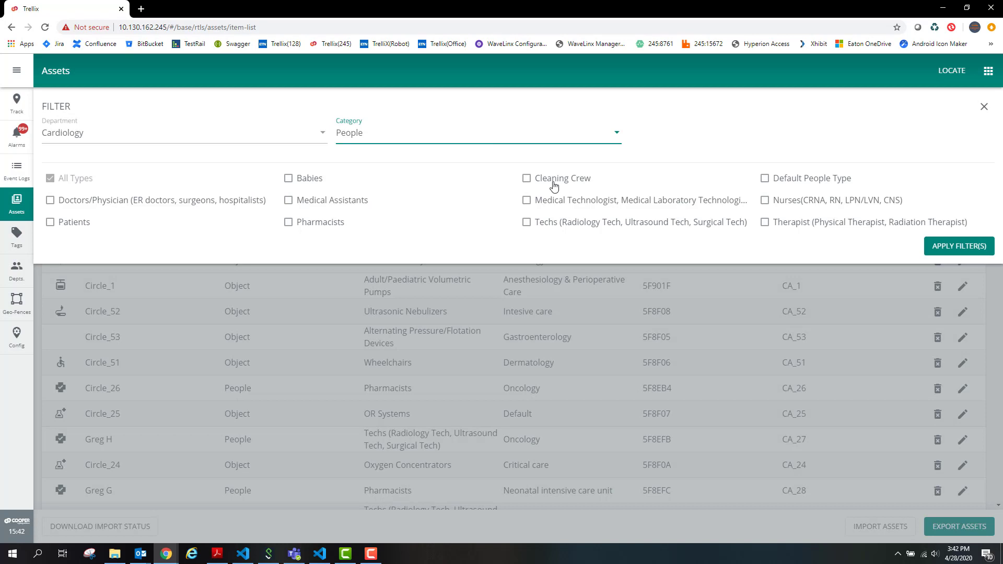
left_click(526, 178)
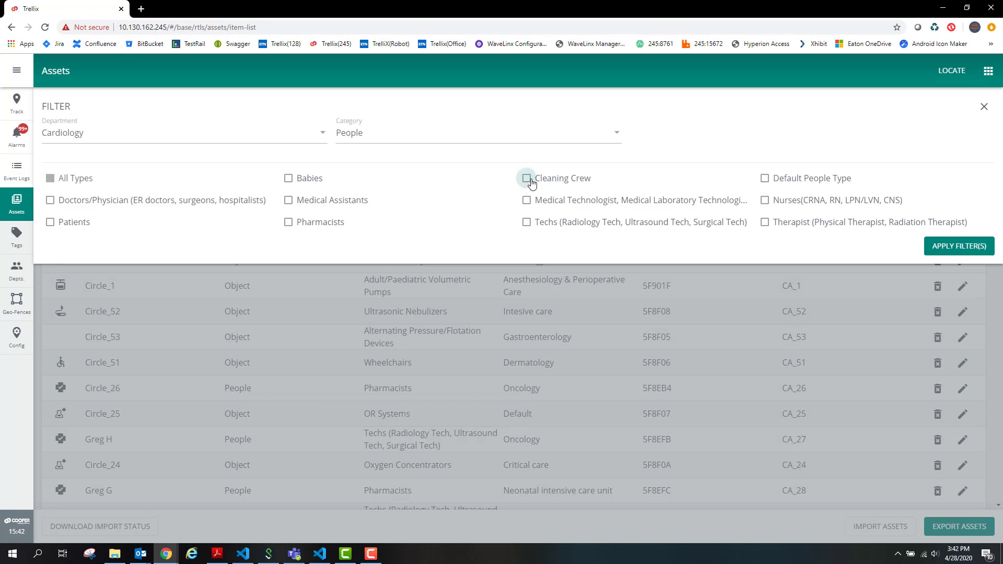
left_click(973, 246)
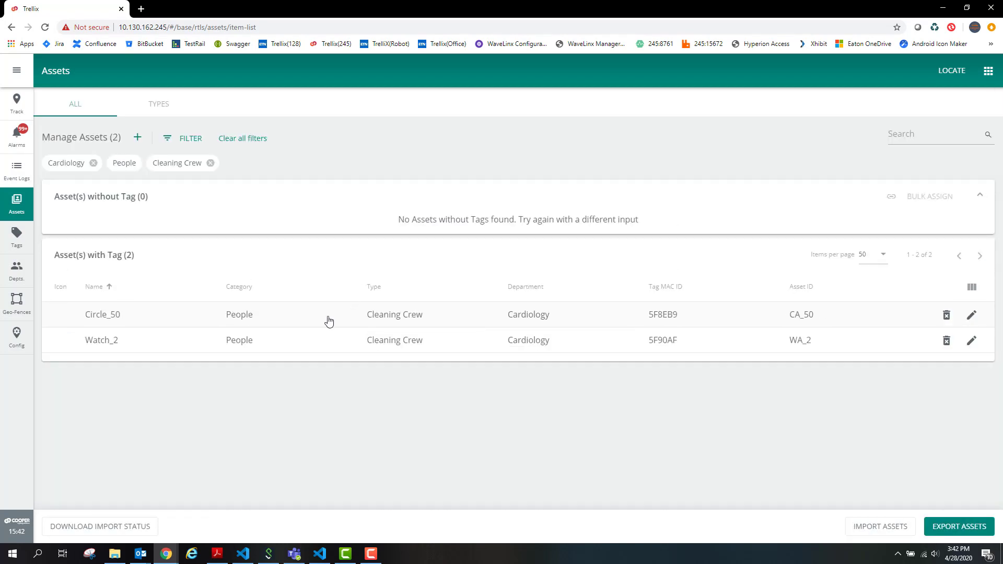
left_click(248, 139)
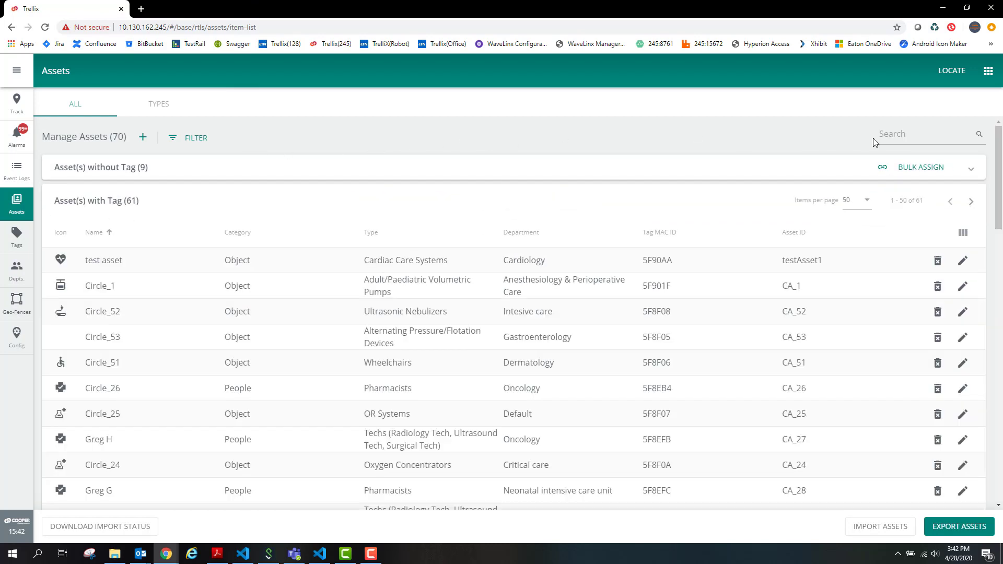
Search the assets for "circle", look through the matching assets and clear the search.
left_click(908, 130)
type("circle")
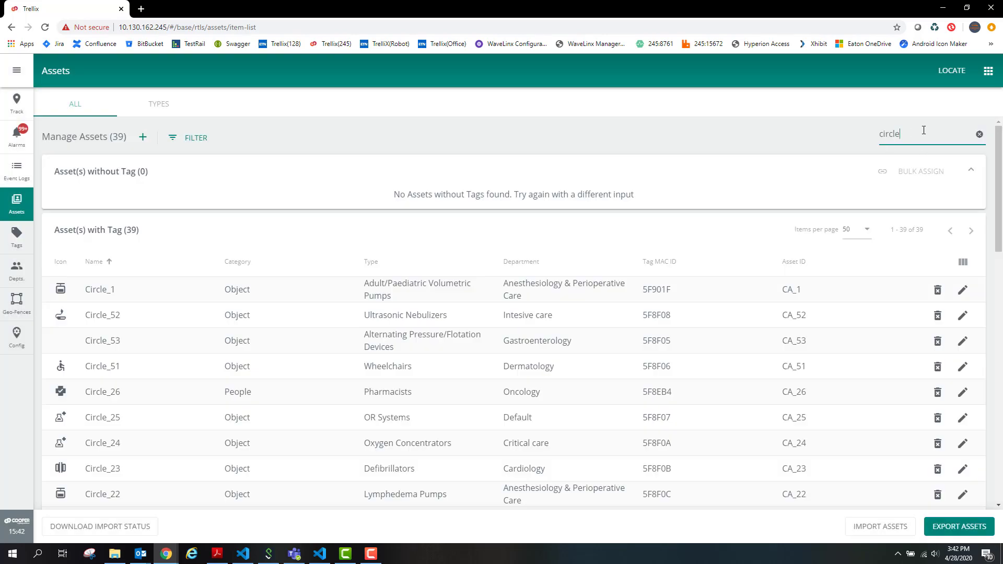
scroll(207, 356, "down", 1)
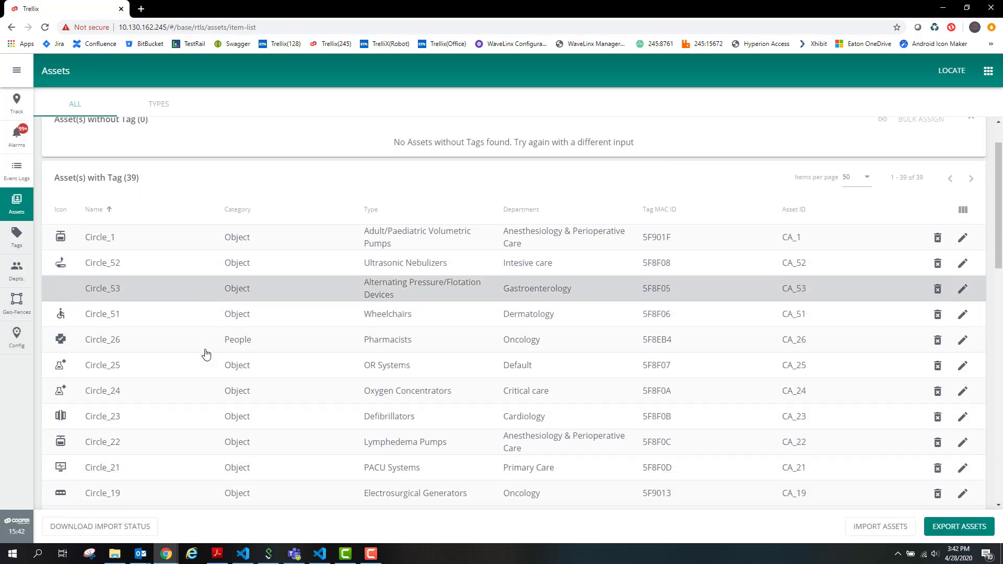
scroll(207, 357, "up", 1)
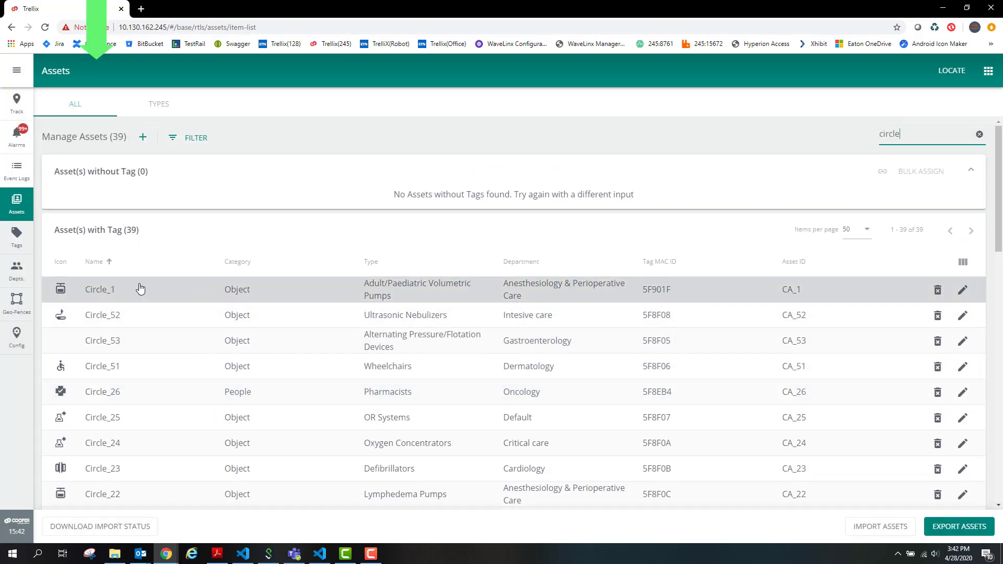
left_click(108, 264)
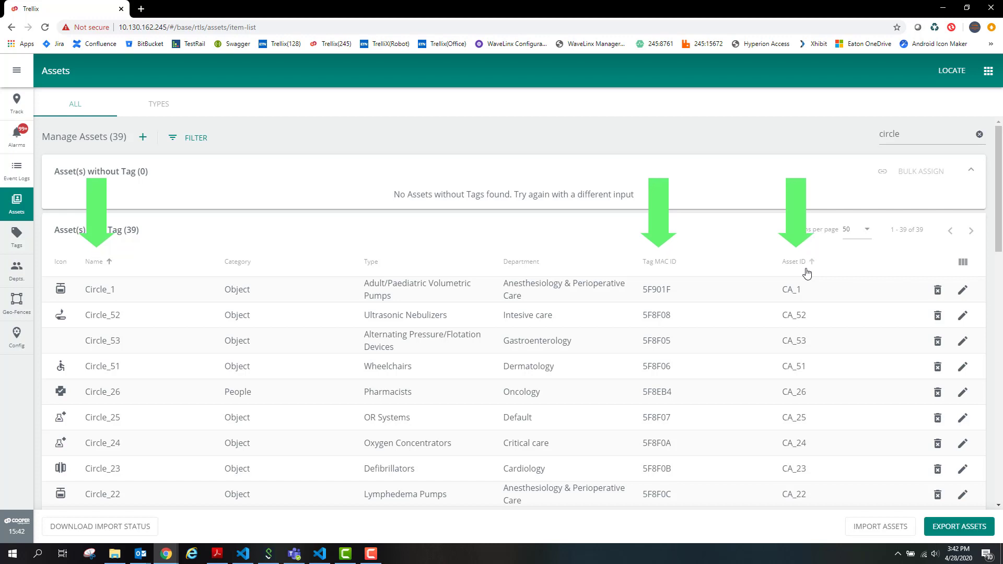
left_click(979, 135)
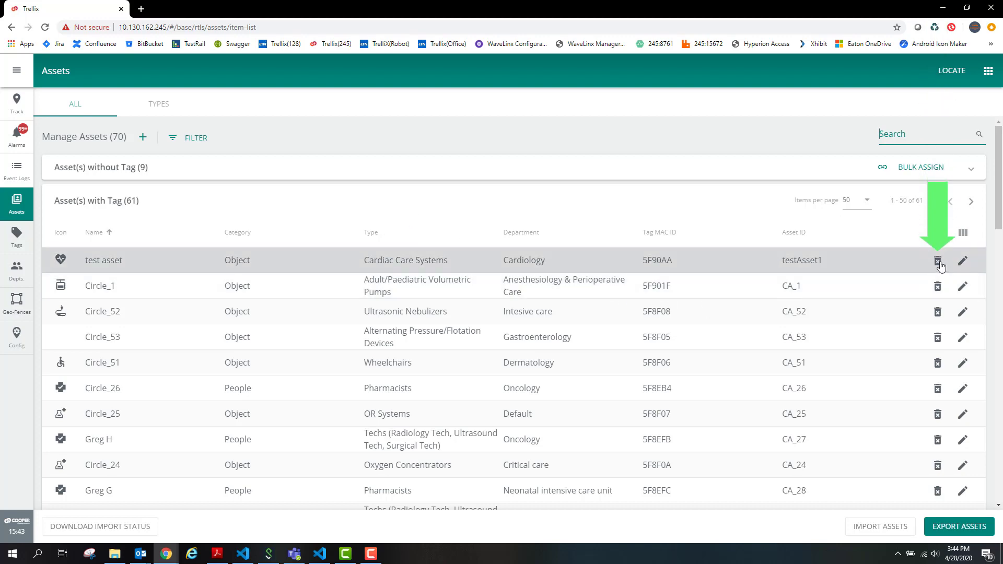
Request deletion of the test asset and cancel at the delete confirmation.
left_click(937, 261)
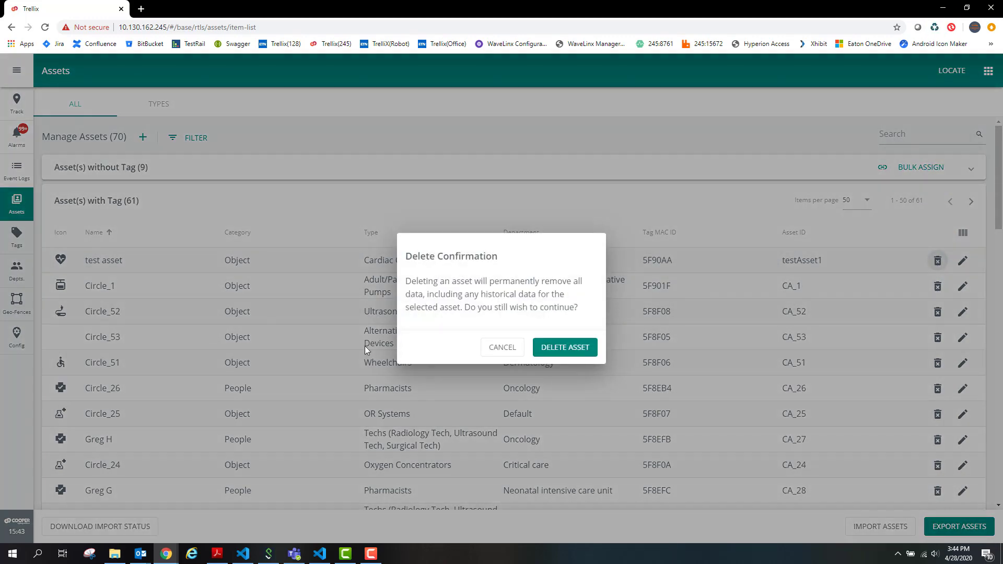
left_click(510, 349)
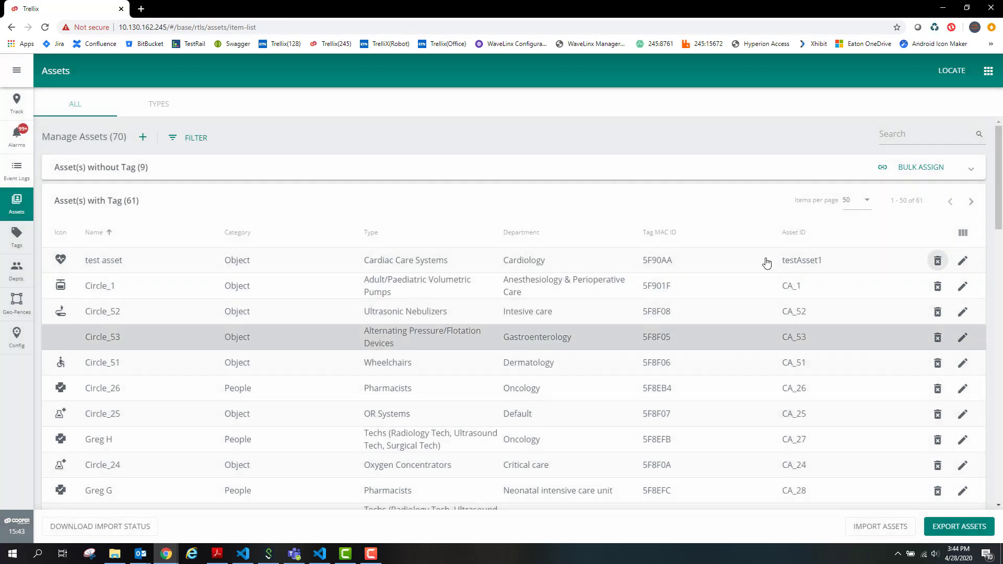
Open the test asset for editing and change its assigned tag to 2646D9.
left_click(963, 261)
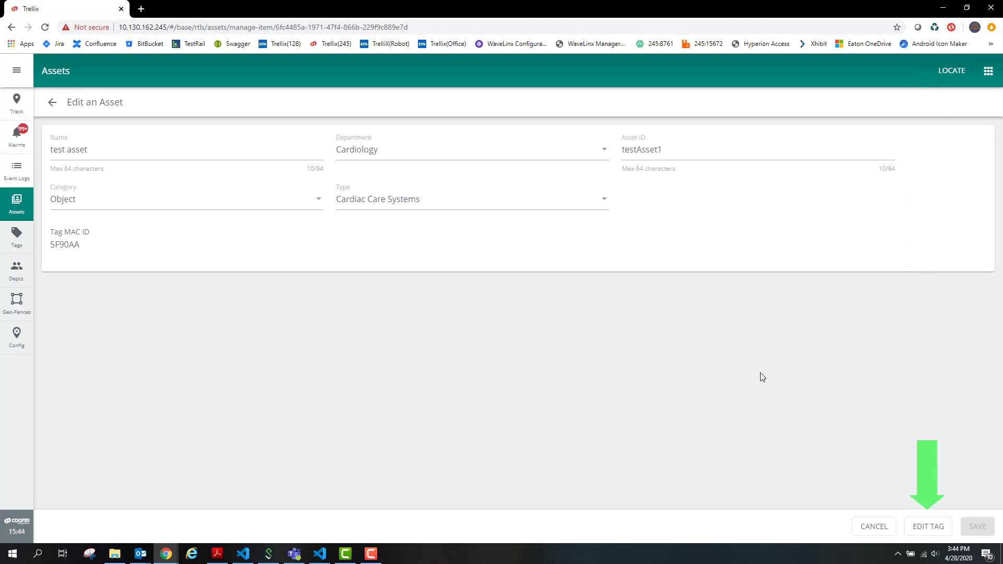
left_click(930, 526)
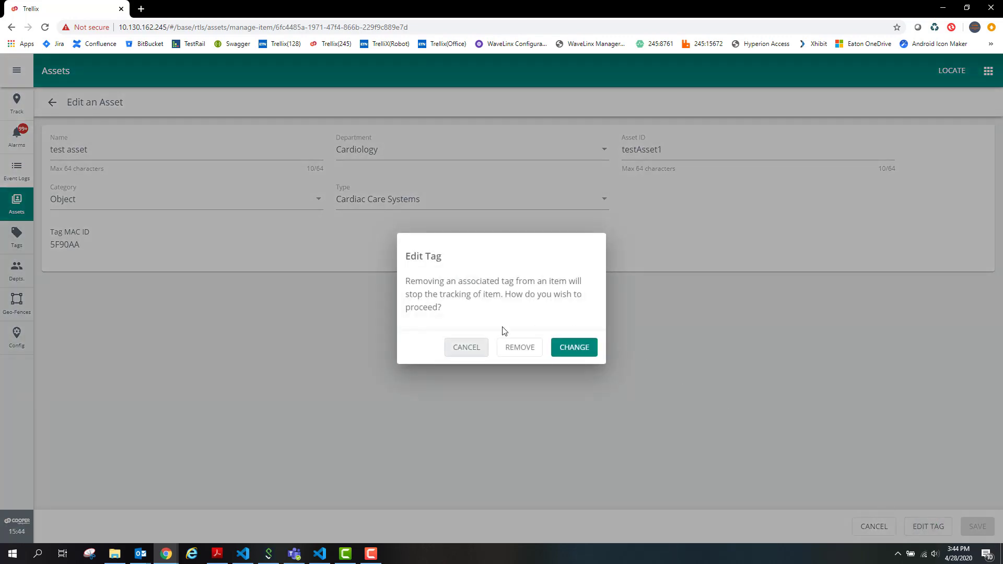
left_click(577, 353)
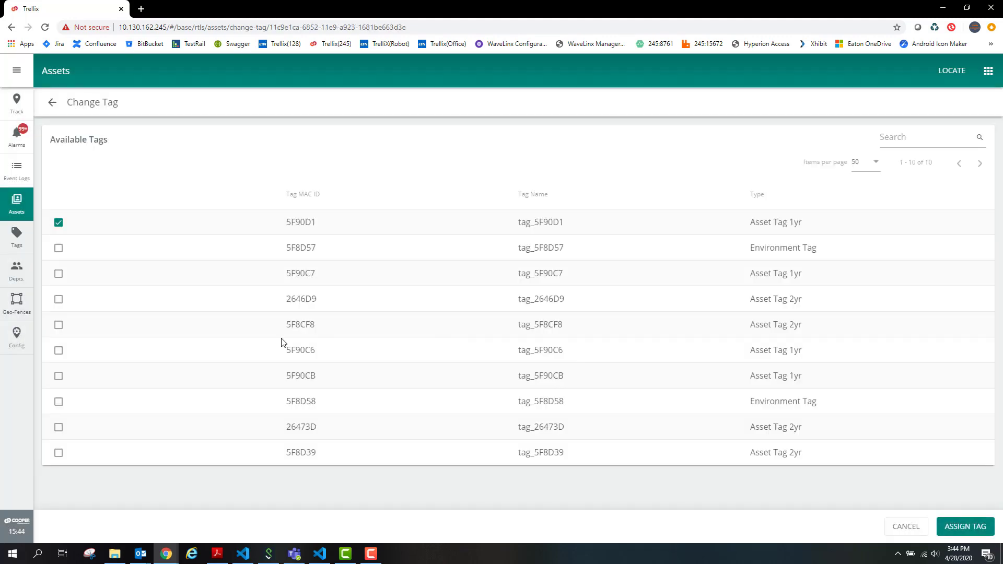
left_click(59, 300)
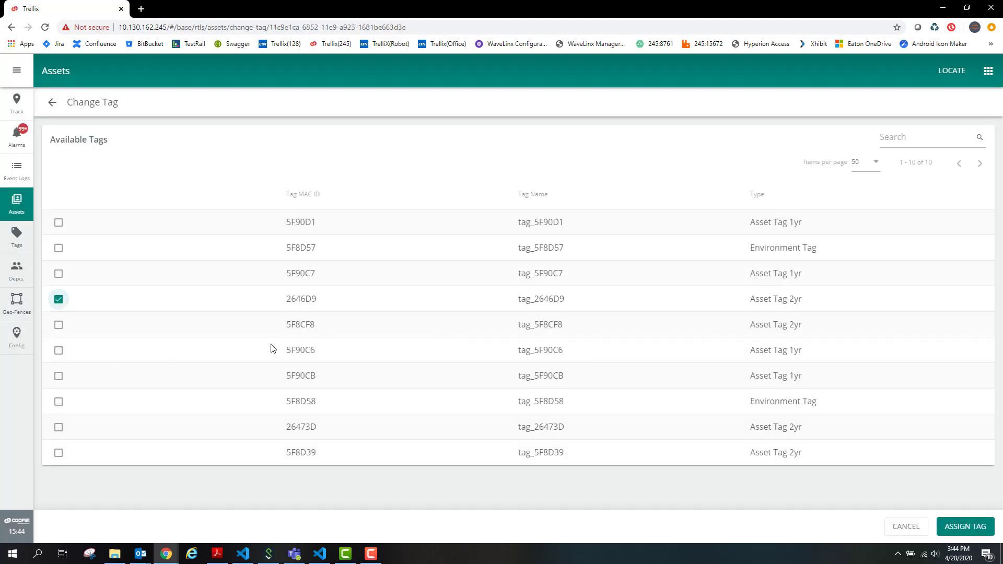
left_click(980, 527)
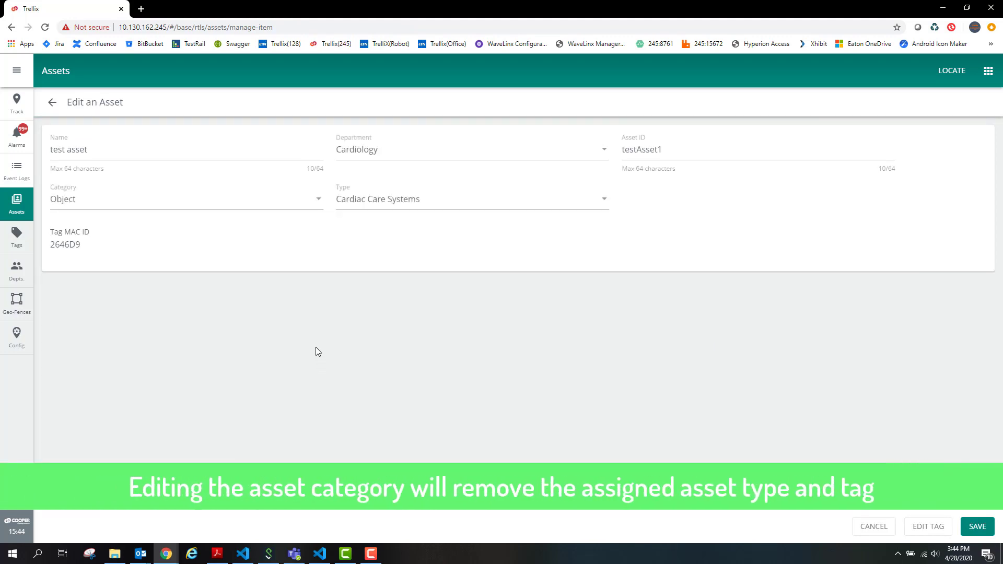
Change the test asset's category to People, accepting the removal of its type and tag.
left_click(227, 204)
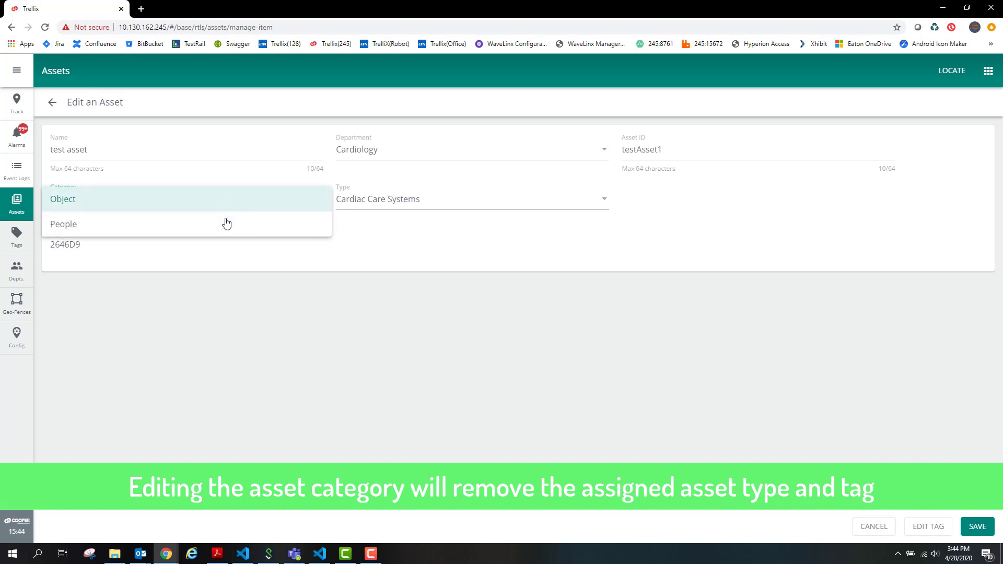
left_click(225, 226)
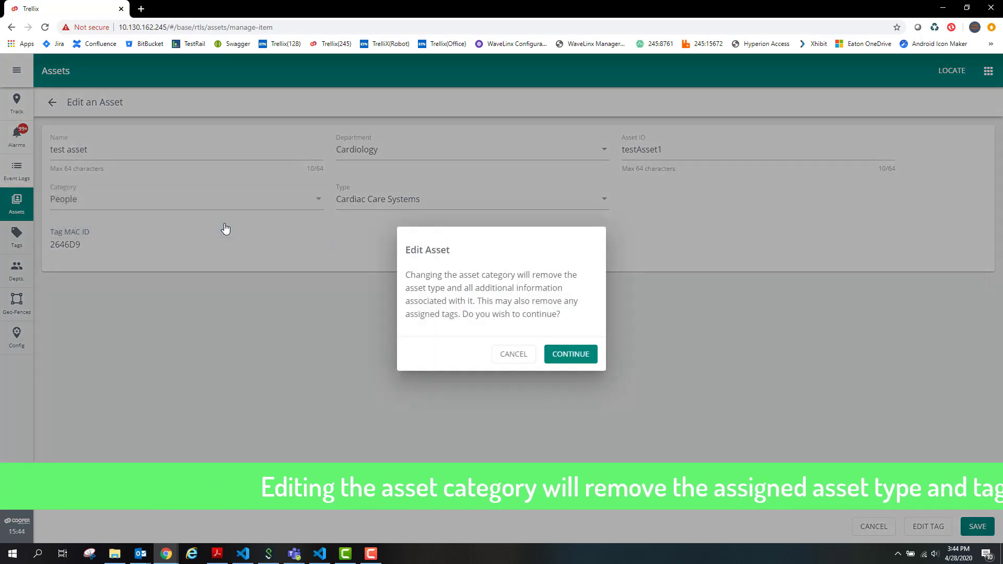
left_click(571, 358)
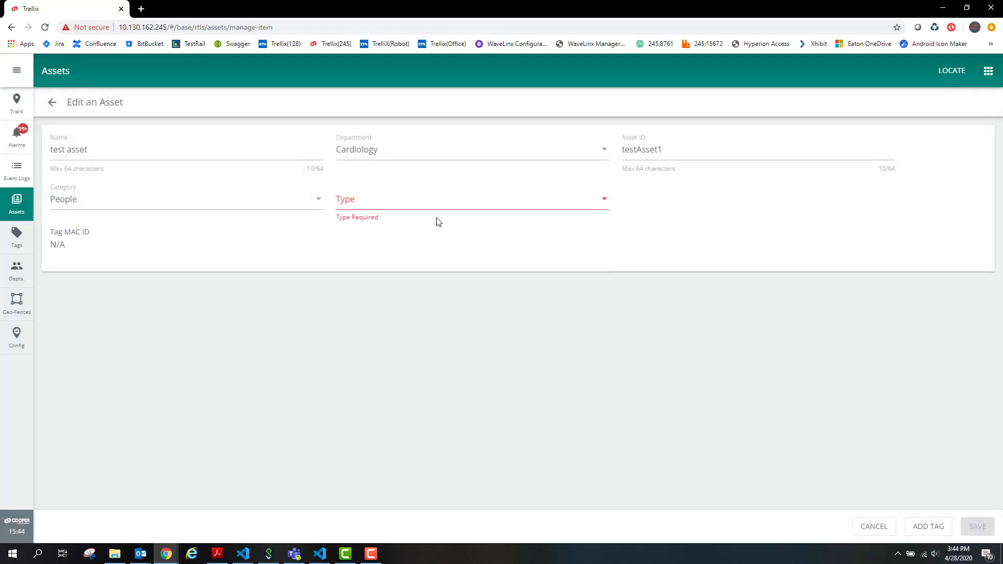
left_click_drag(66, 245, 51, 244)
Set the test asset's type to Cleaning Crew, save it, and check its placement in the asset lists.
left_click(483, 206)
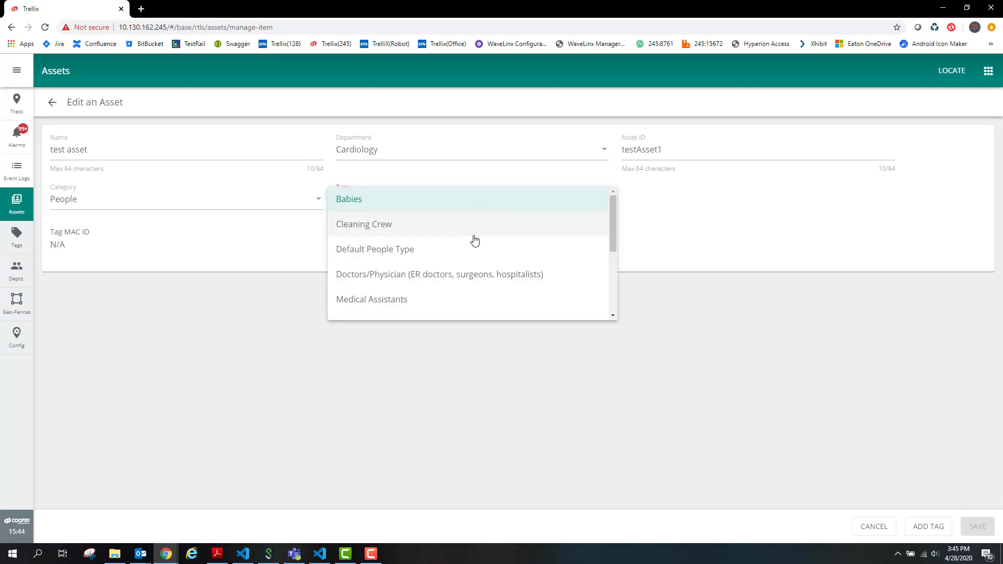
left_click(467, 229)
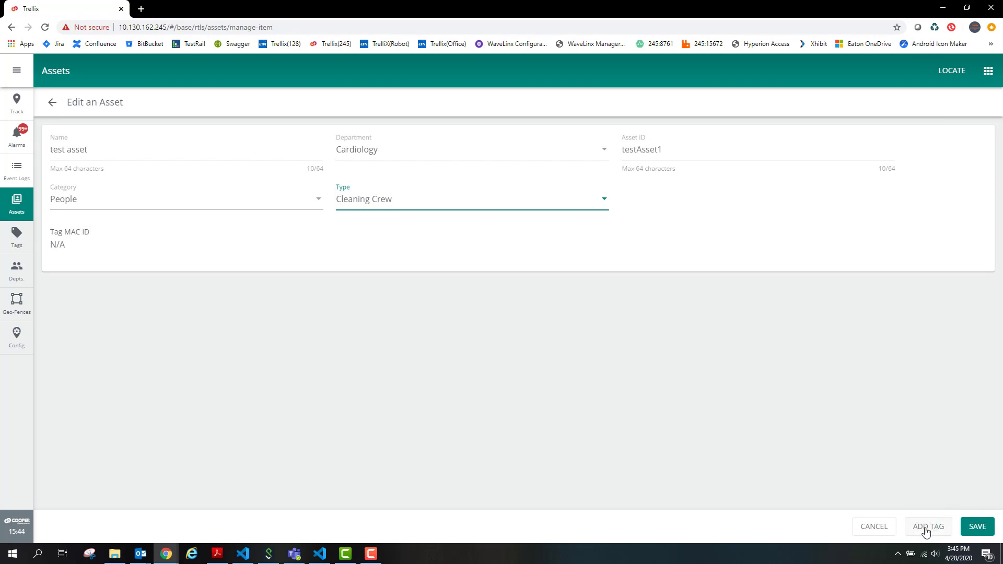
left_click(985, 531)
left_click(978, 527)
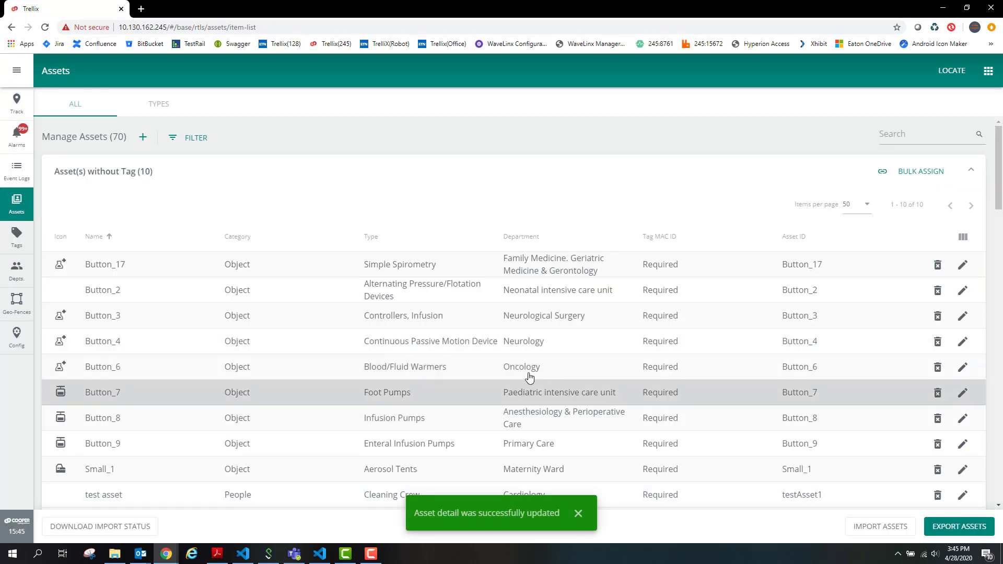
scroll(523, 372, "down", 2)
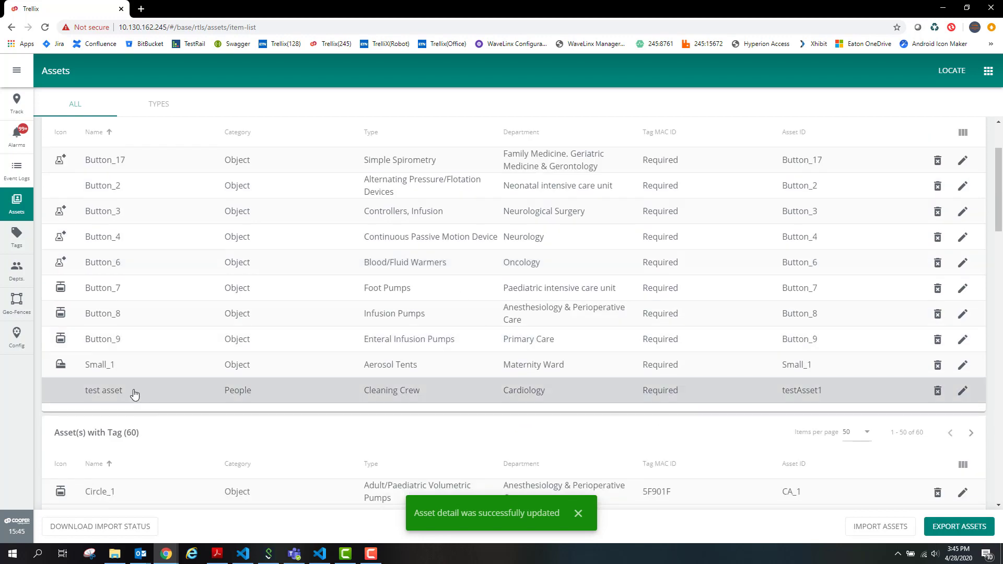
scroll(92, 406, "down", 1)
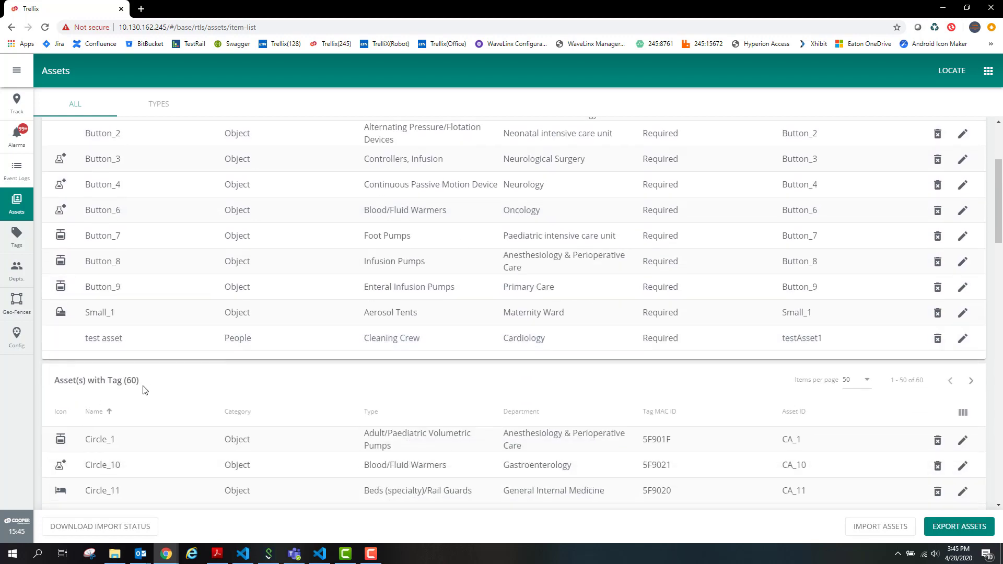
left_click_drag(89, 382, 116, 383)
scroll(116, 418, "up", 2)
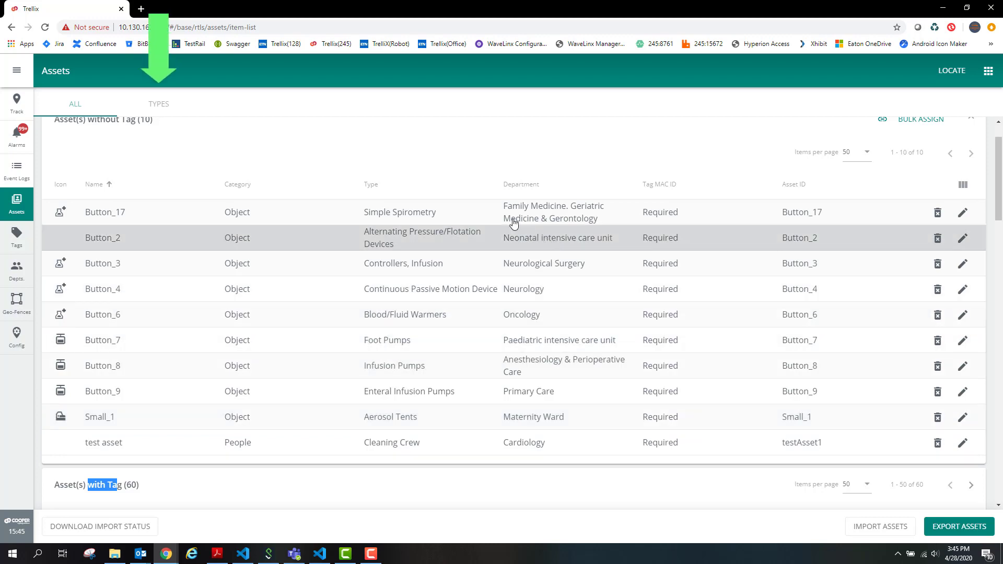
Start a new Object asset type named Water Bottles with the flask icon and Asset Tag 2yr as supported tag type.
left_click(166, 107)
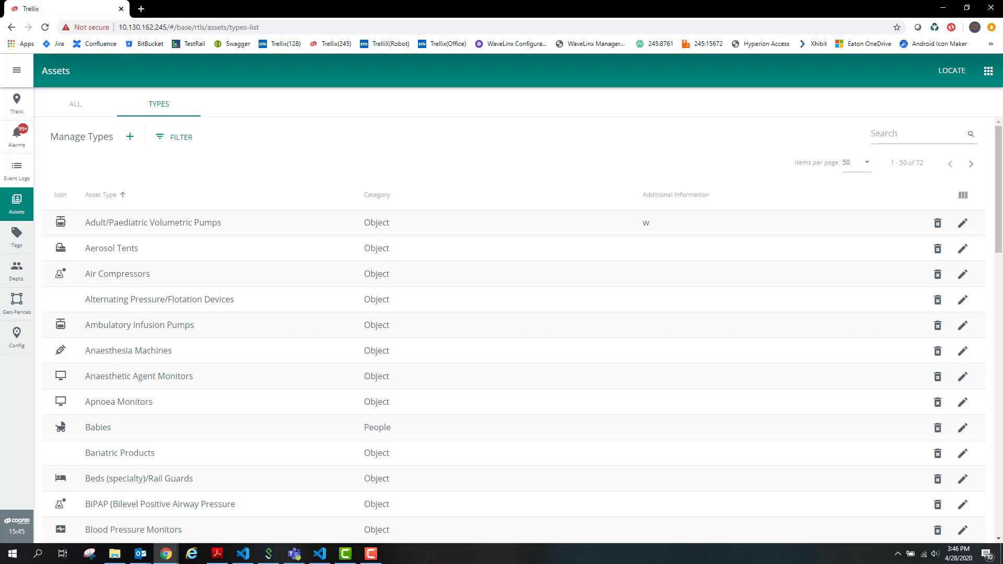
left_click(131, 140)
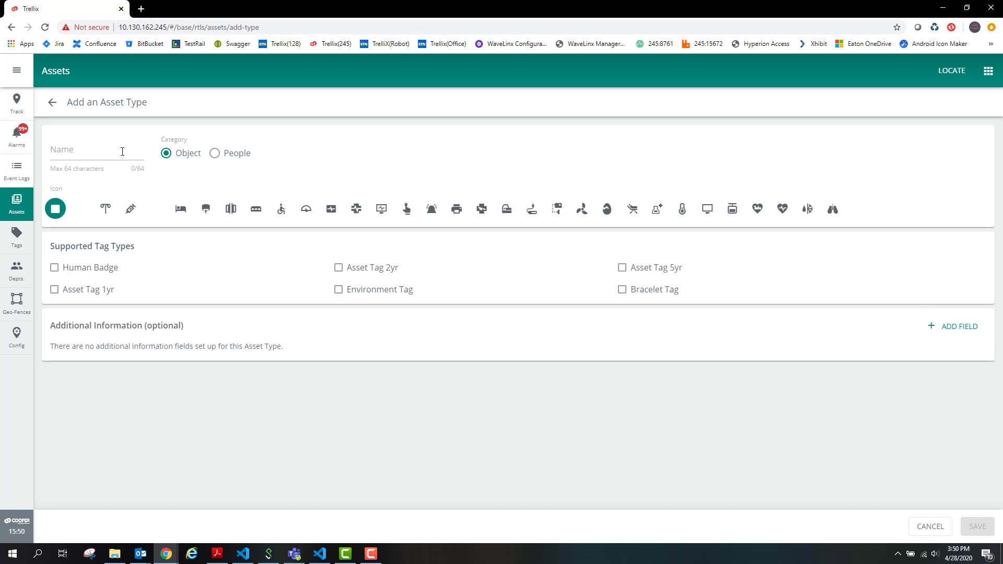
left_click(122, 152)
type("WE")
type("ater Bpo")
key("BackSpace")
key("BackSpace")
type("ottles")
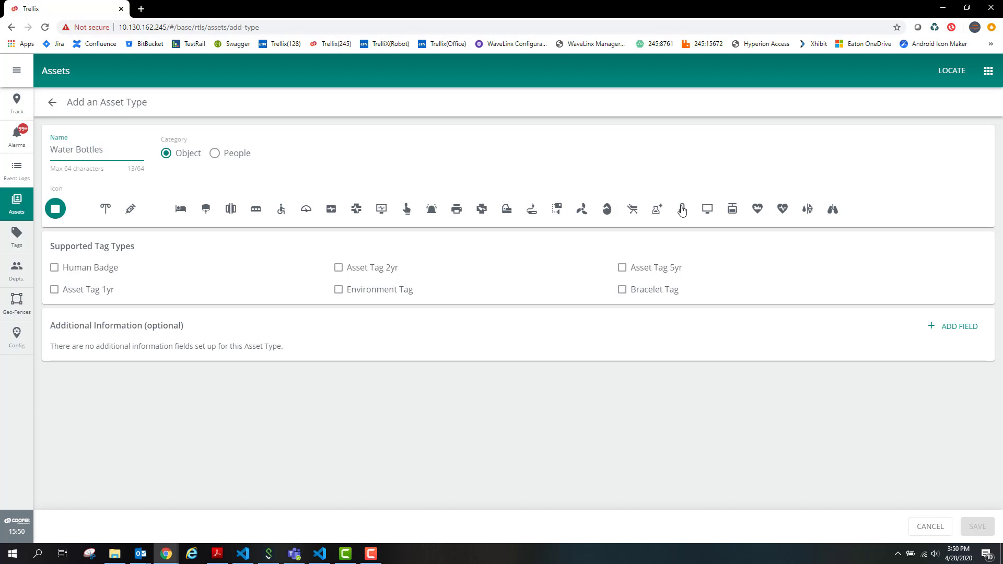
left_click(658, 213)
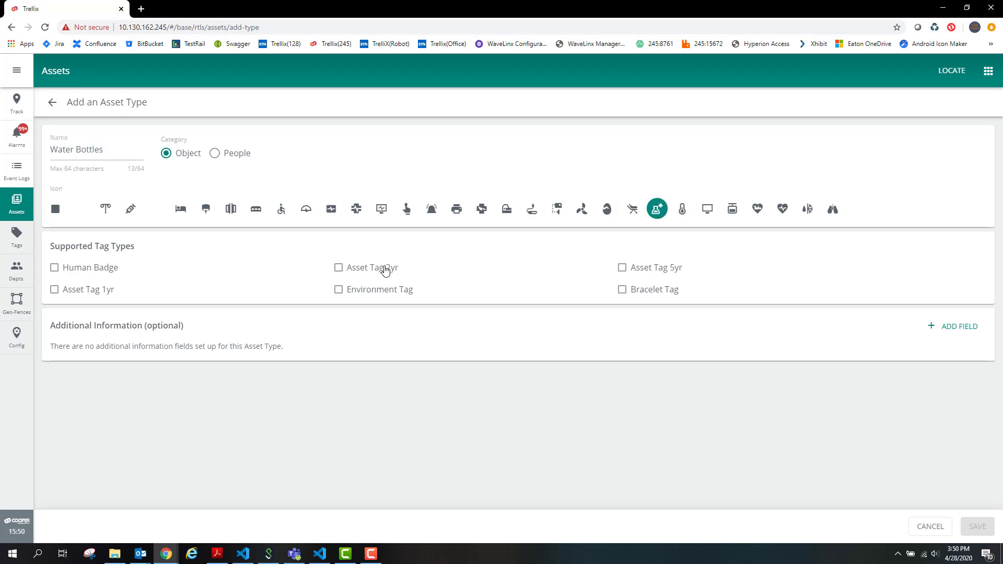
left_click(385, 268)
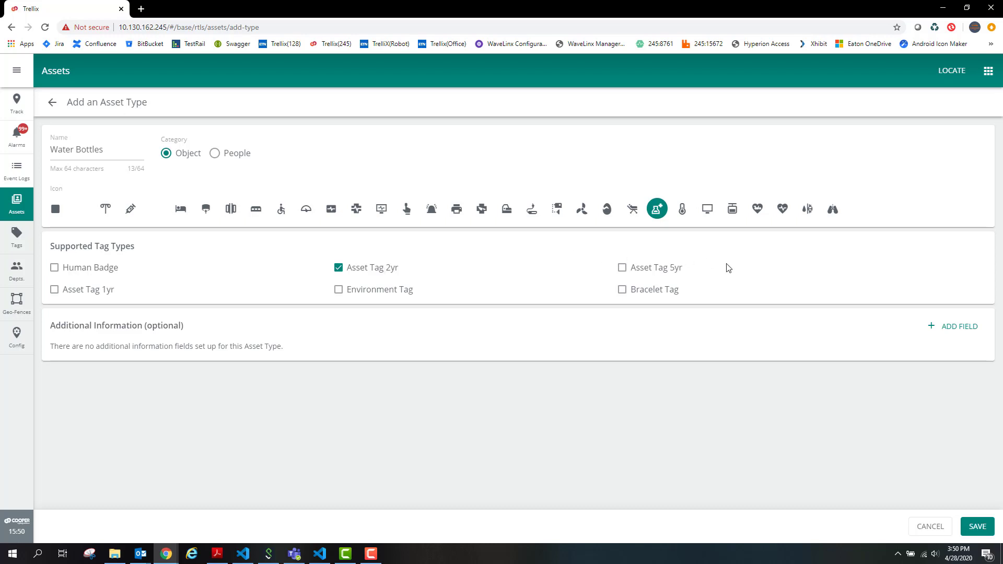
Add an additional information field labelled Volume with field type Number and unit ml, leaving it not required.
left_click(946, 330)
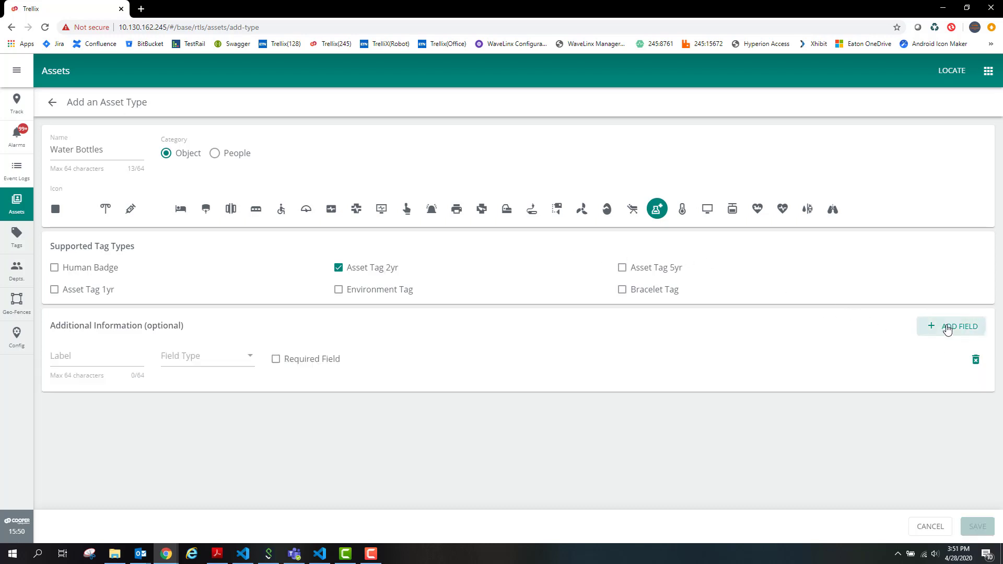
left_click(72, 356)
type("Volume")
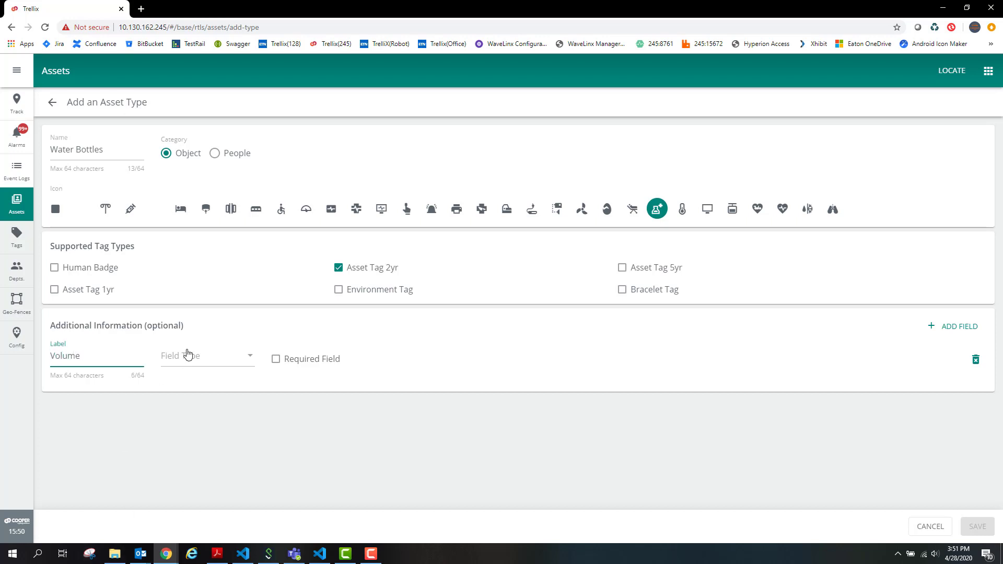
left_click(189, 355)
left_click(194, 383)
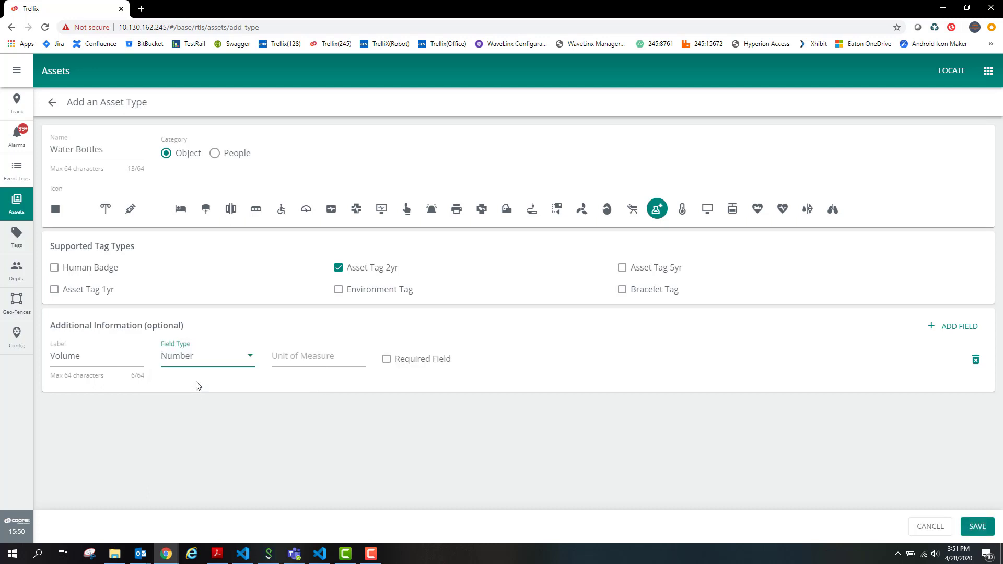
left_click(318, 355)
type("ml")
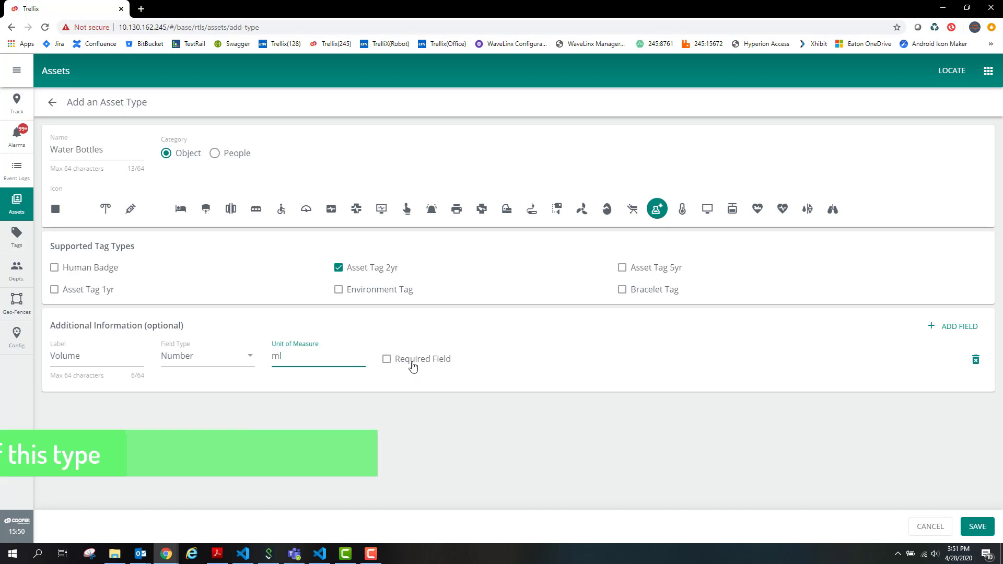
left_click(410, 365)
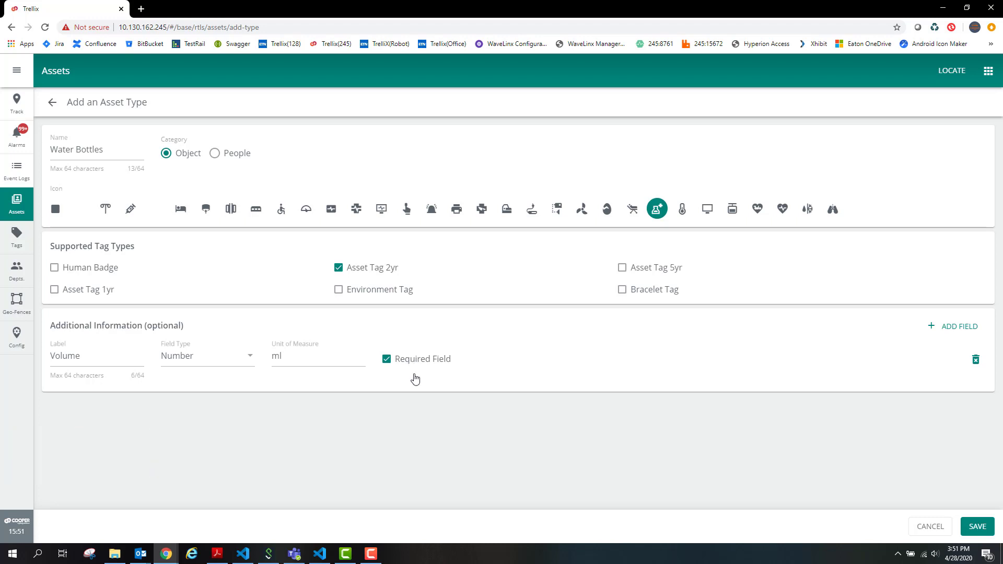
left_click(418, 367)
Add two blank additional information fields, delete both, and save the Water Bottles asset type.
left_click(968, 328)
left_click(968, 328)
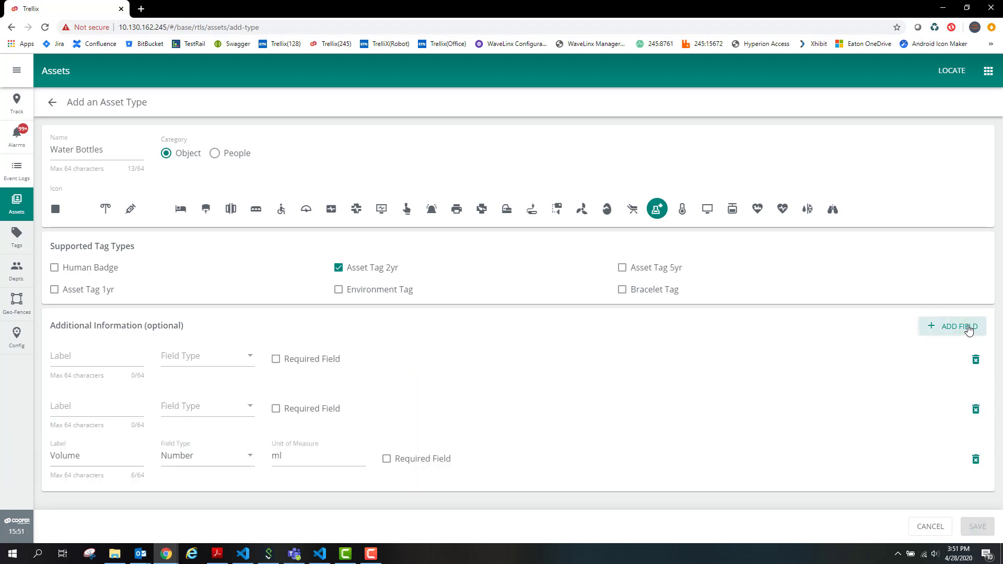
left_click(976, 360)
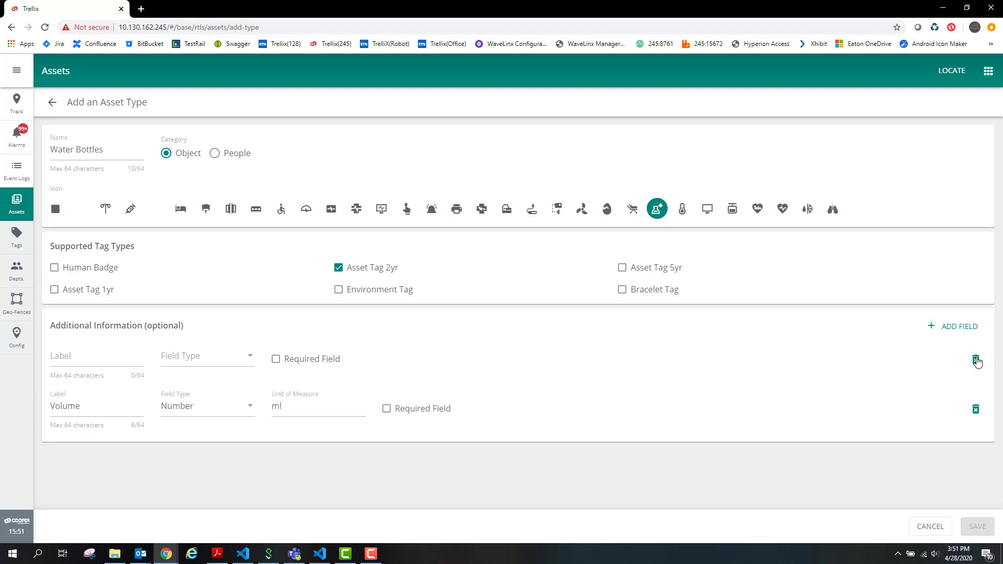
left_click(976, 361)
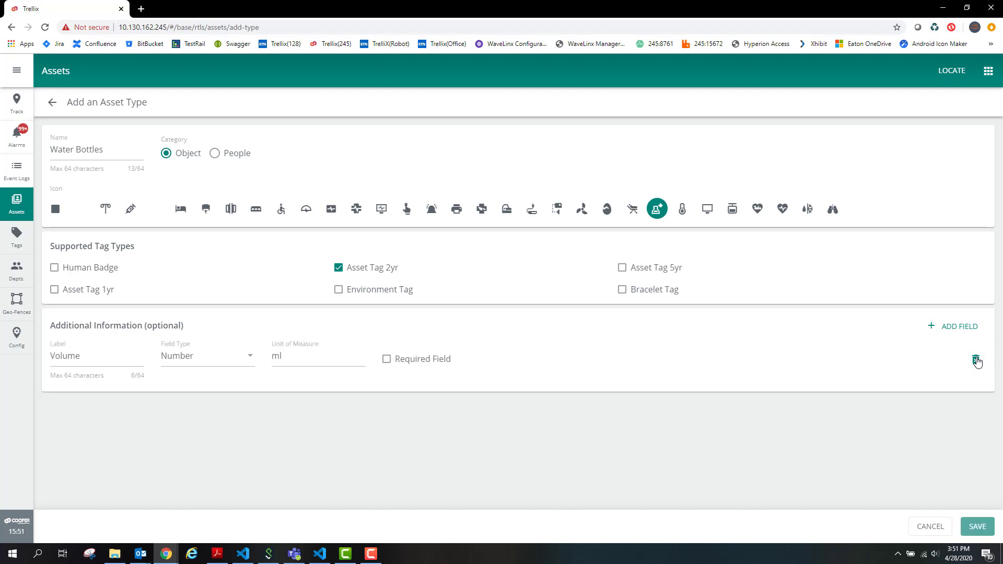
left_click(977, 527)
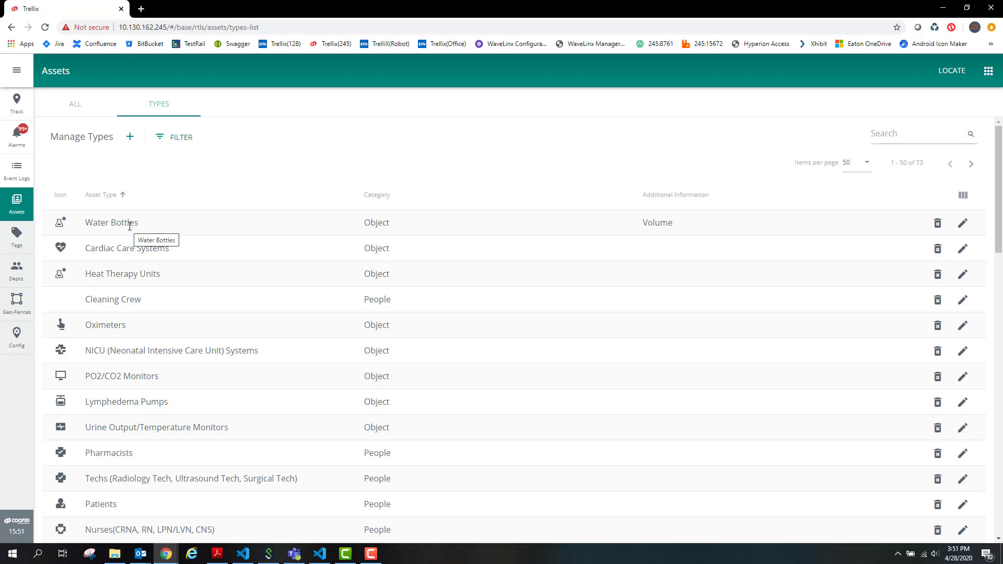
Start a new asset, name it as its owner's water bottle, and set the department to Default.
left_click(85, 105)
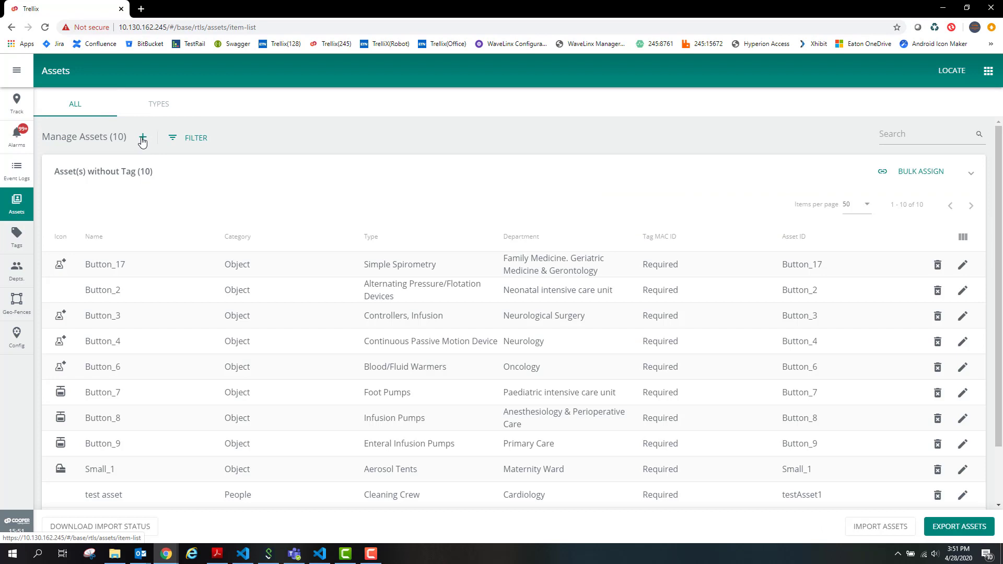
left_click(138, 138)
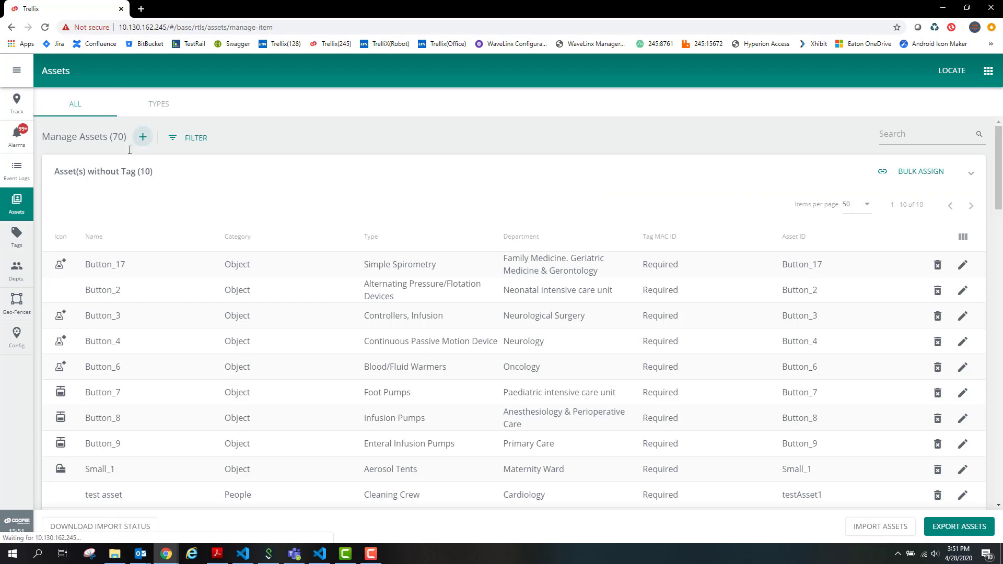
type("ob")
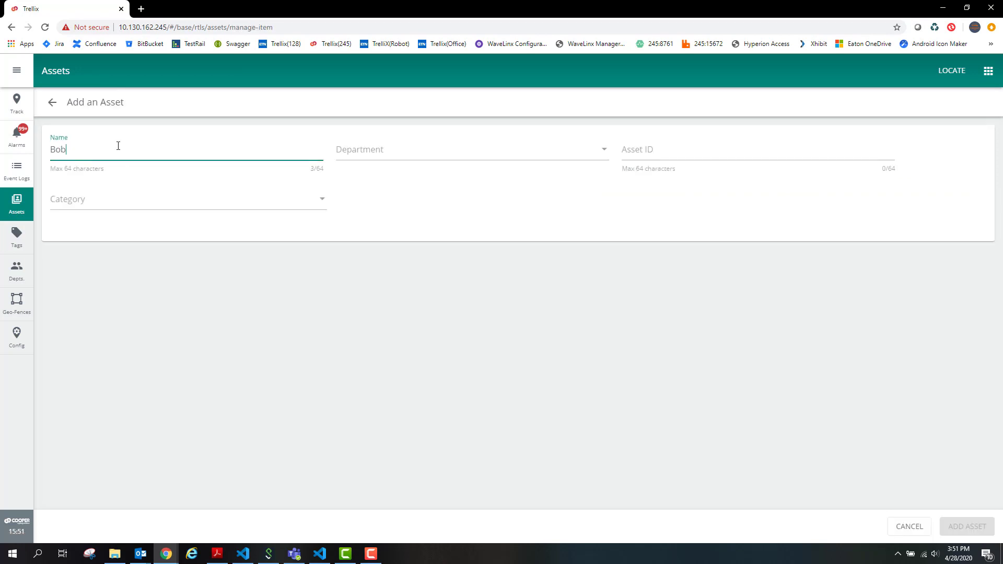
type("'s Water Bottle")
left_click(400, 154)
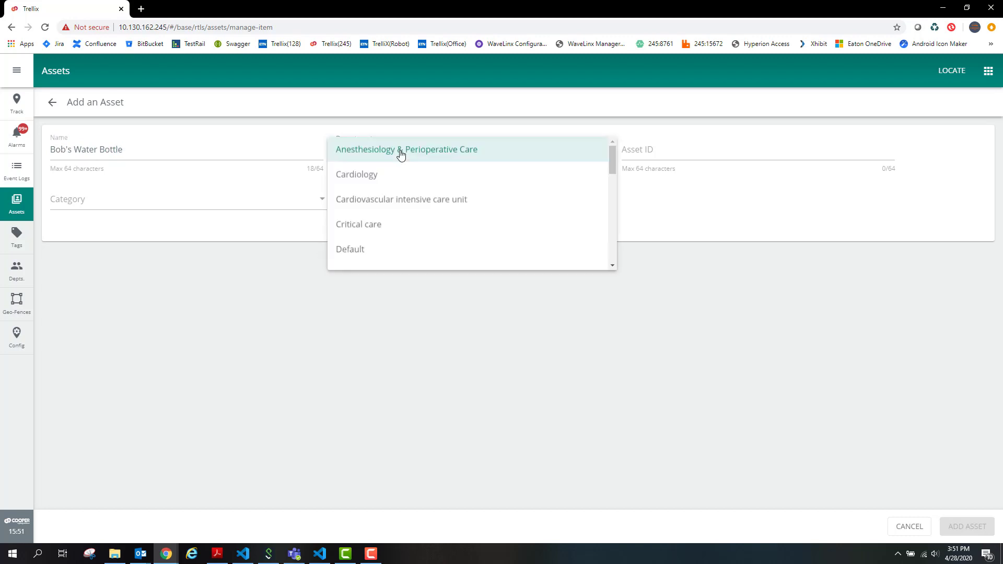
left_click(400, 136)
left_click(402, 150)
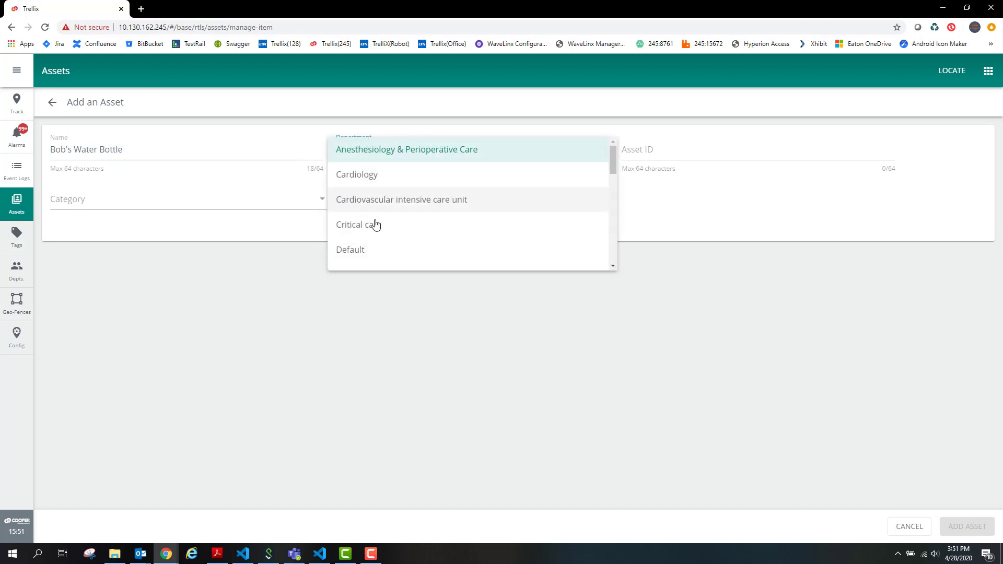
left_click(379, 250)
Set the new asset's ID to PersonalAsset_1 and its category to Object.
left_click(645, 156)
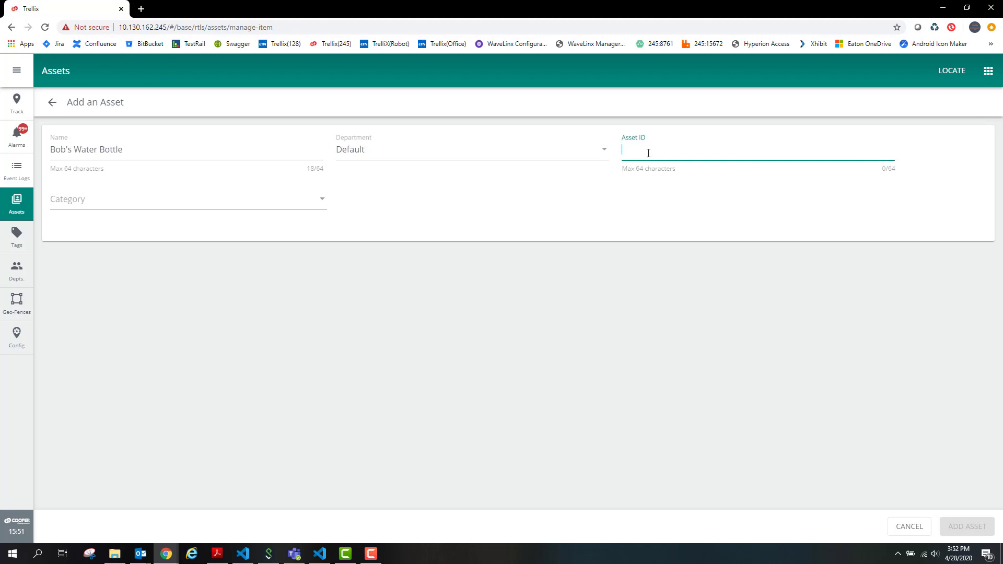
type("PersonalAsset_1")
left_click(259, 201)
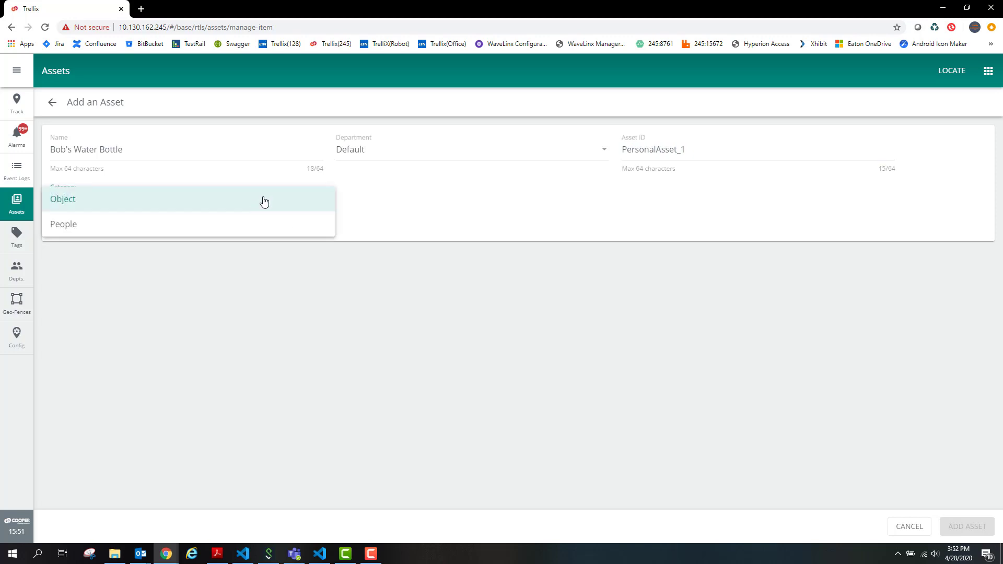
left_click(253, 207)
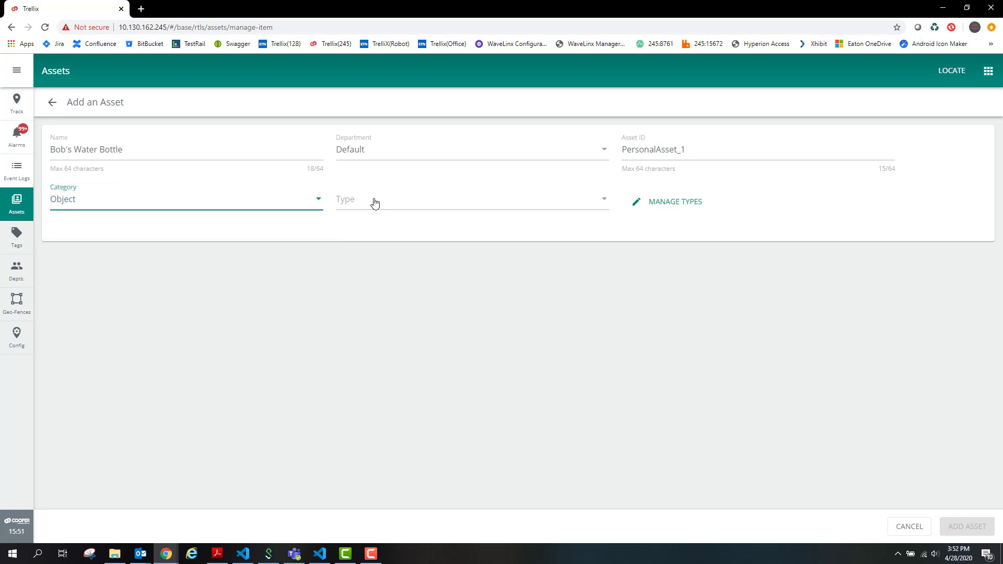
Assign the custom Water Bottles type to the new asset.
left_click(380, 202)
scroll(430, 273, "down", 3)
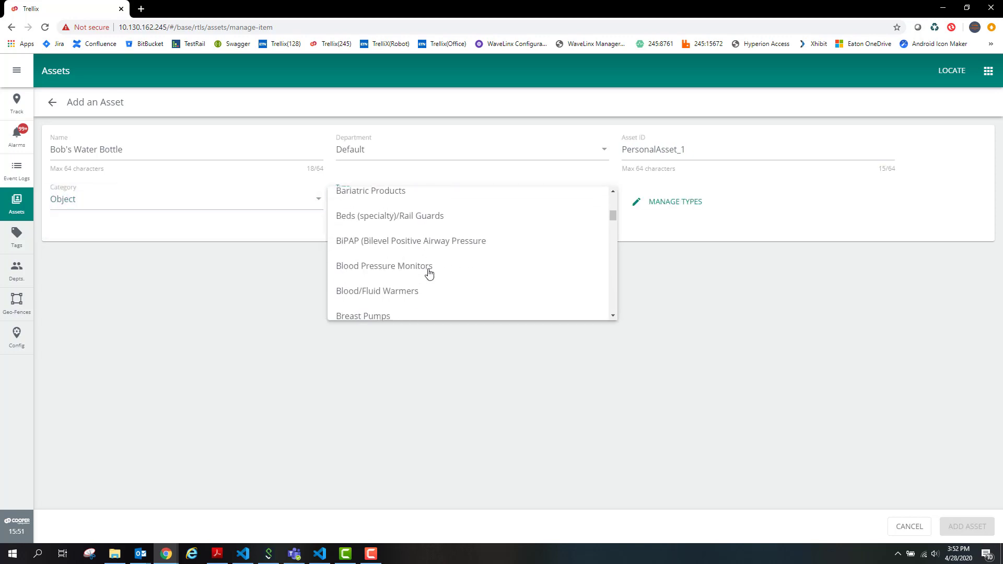
scroll(430, 273, "down", 20)
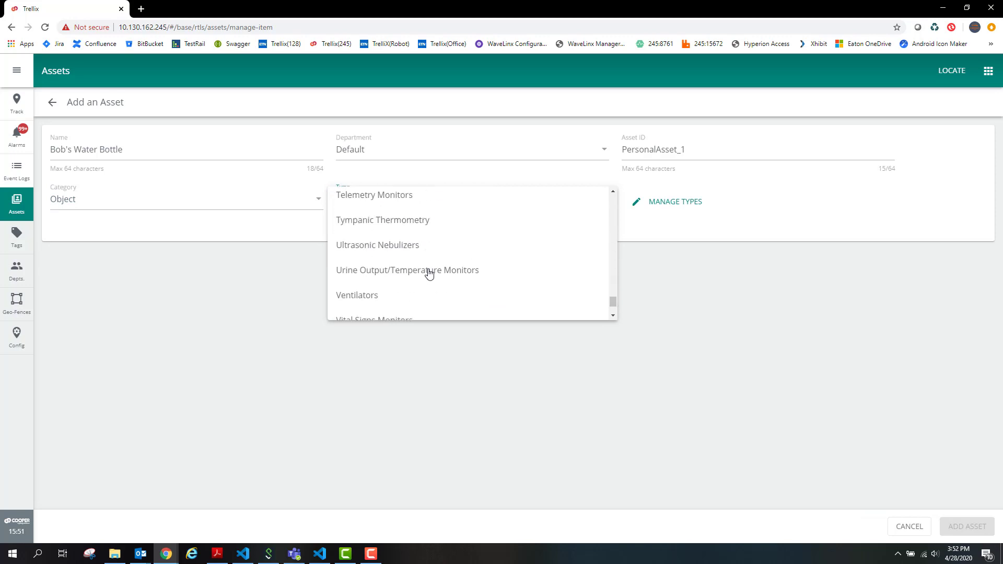
scroll(429, 273, "down", 3)
left_click(408, 292)
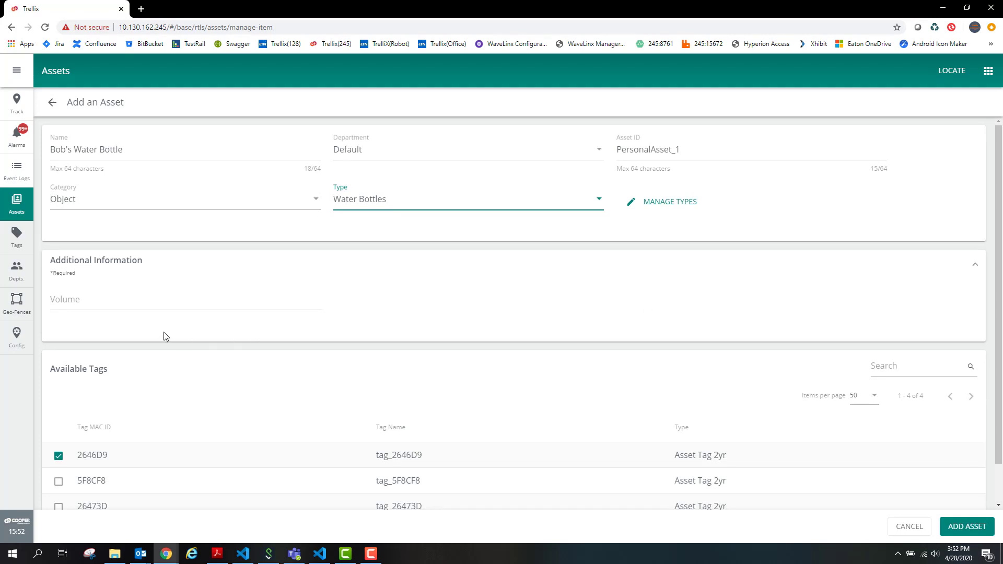
Enter 750 as the asset's Volume and save the new asset.
left_click(151, 301)
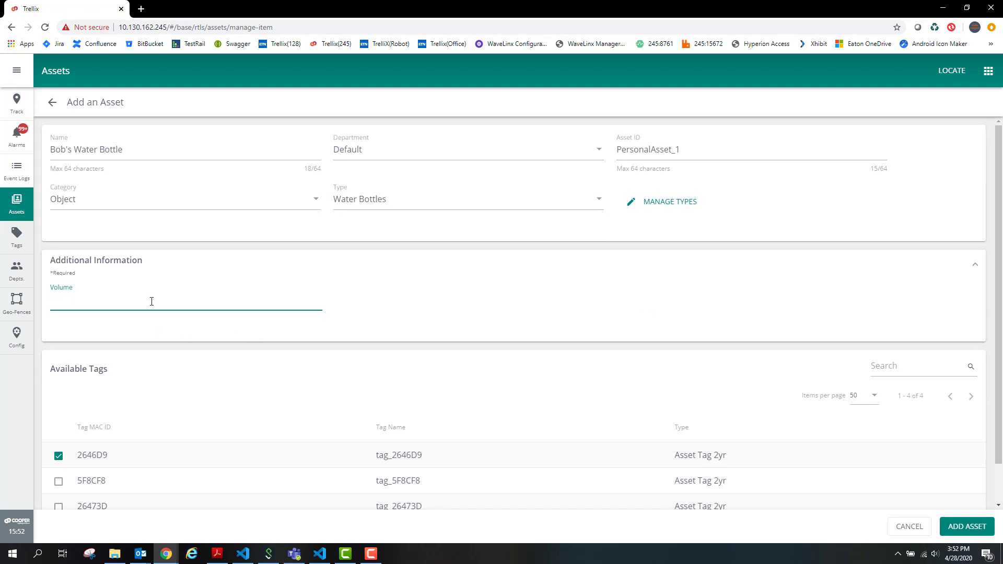
type("750")
scroll(566, 313, "down", 1)
left_click(958, 529)
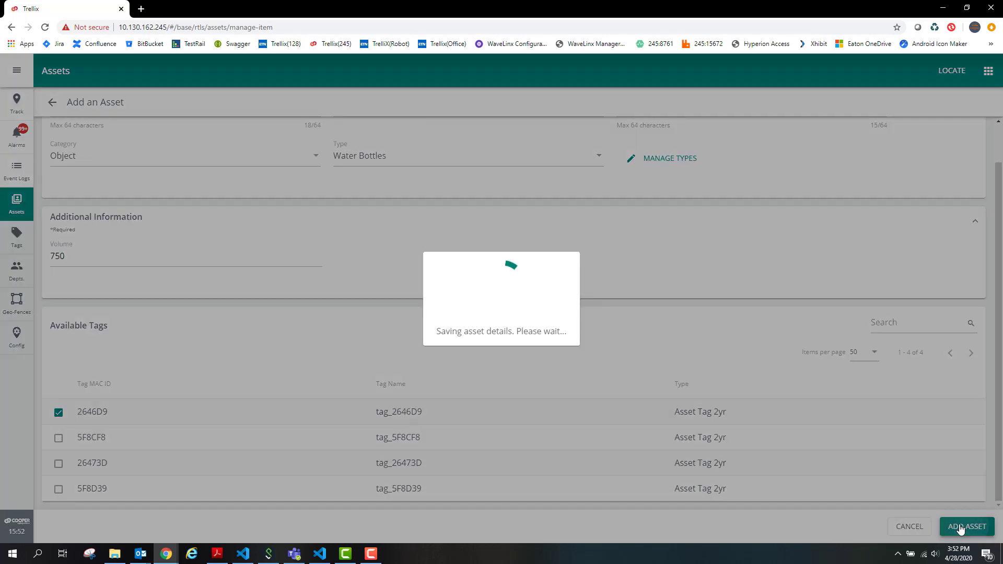